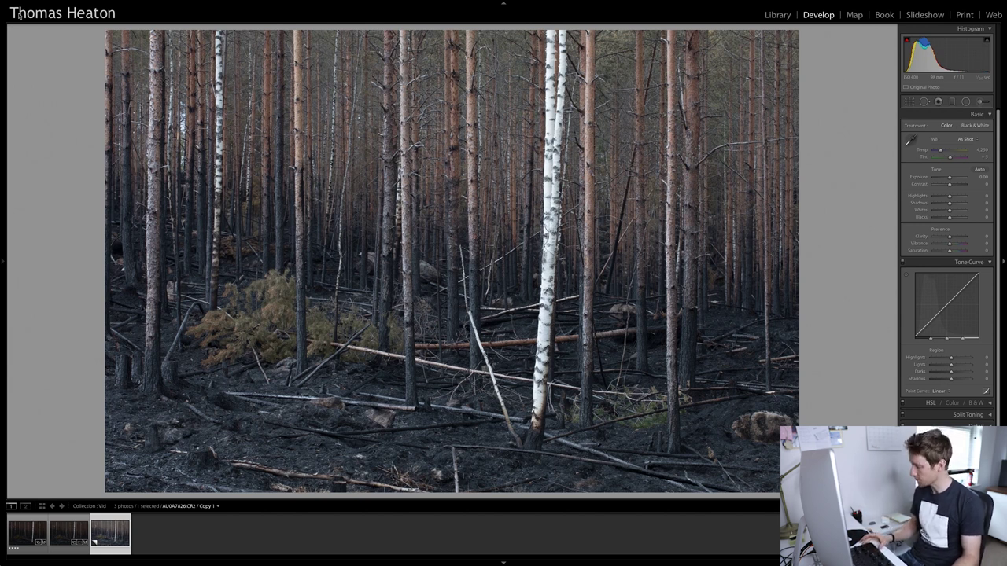
# Step: Darken the forest photo by setting the exposure to -1.14 and raise the contrast to +17
pyautogui.press('-')
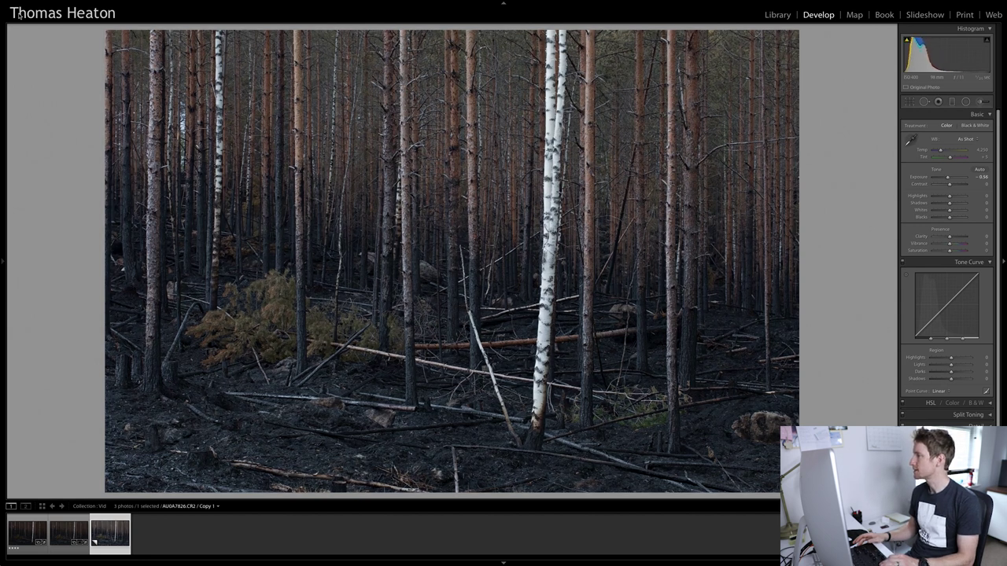
pyautogui.press('-')
pyautogui.press('-')
pyautogui.press('-')
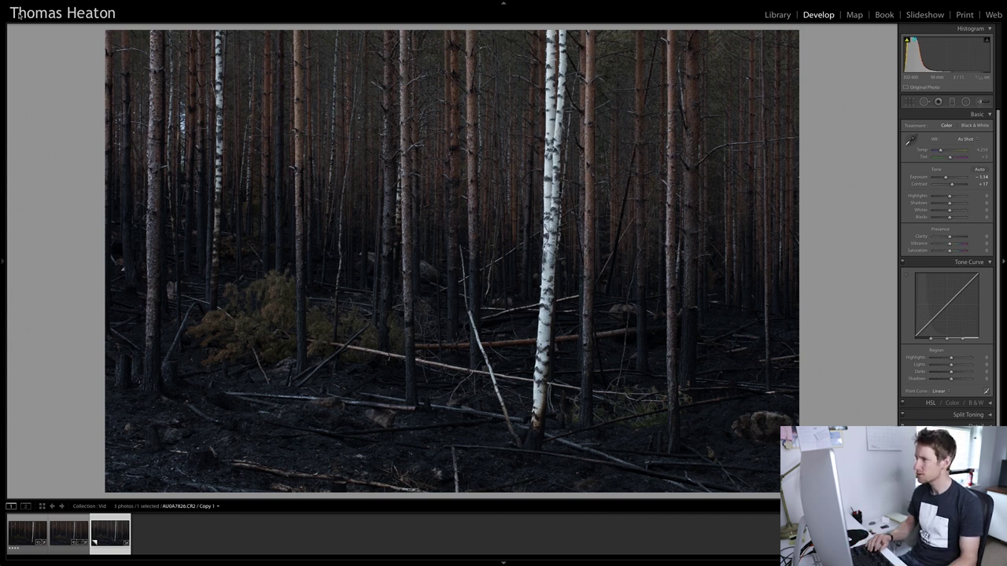
pyautogui.press('z')
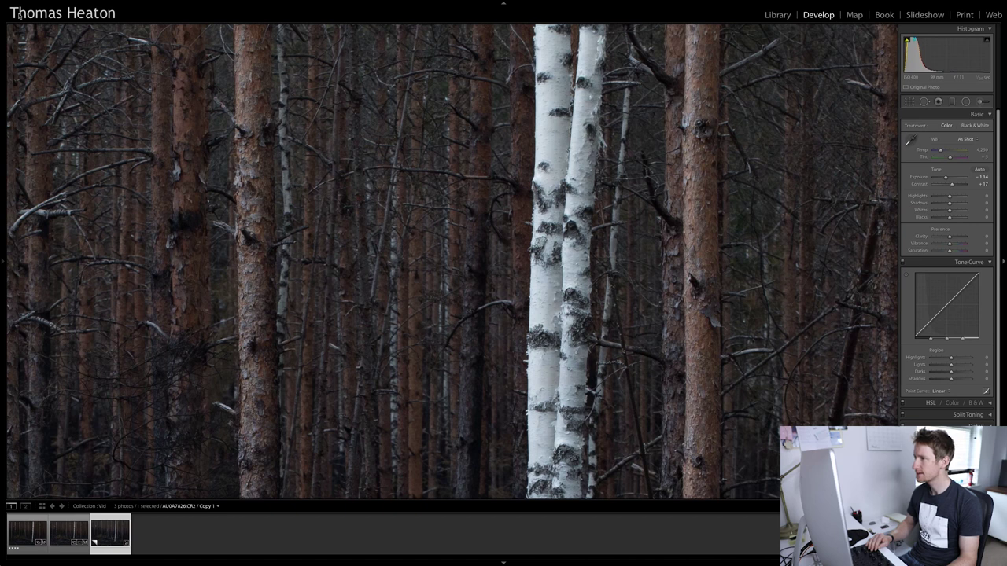
pyautogui.press('z')
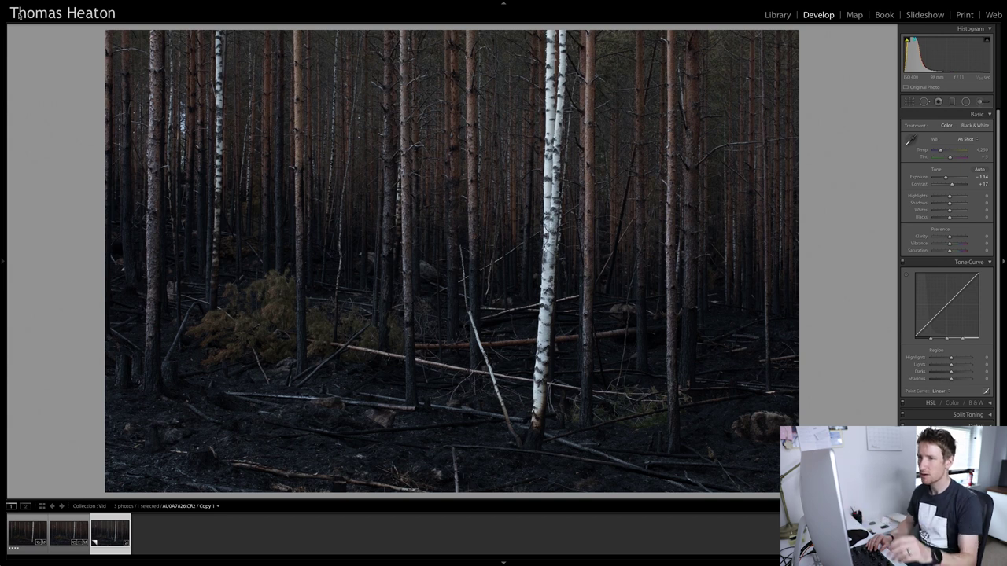
# Step: Reduce the highlights of the forest photo to -42
pyautogui.press('-')
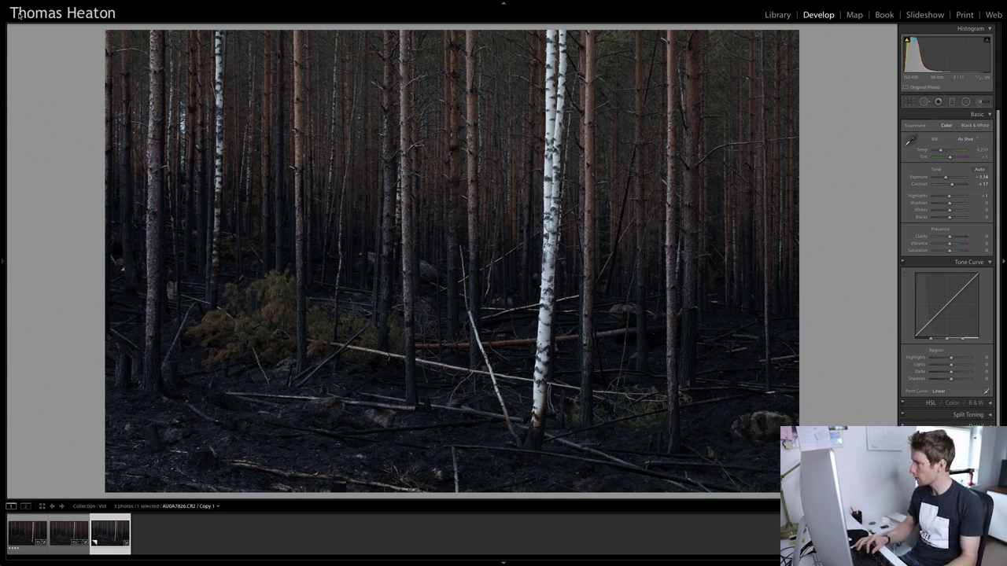
pyautogui.press('-')
pyautogui.press('-')
pyautogui.press('-')
pyautogui.press('-')
pyautogui.press('-')
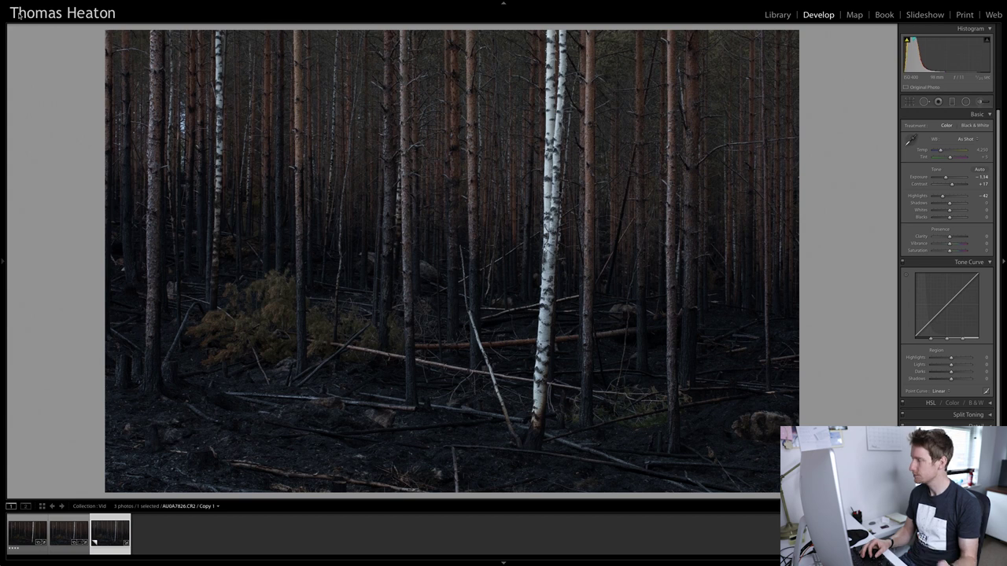
# Step: Deepen the shadows of the photo to -96
pyautogui.press('-')
pyautogui.press('-')
pyautogui.press('-')
pyautogui.press('-')
pyautogui.press('-')
pyautogui.press('-')
pyautogui.press('-')
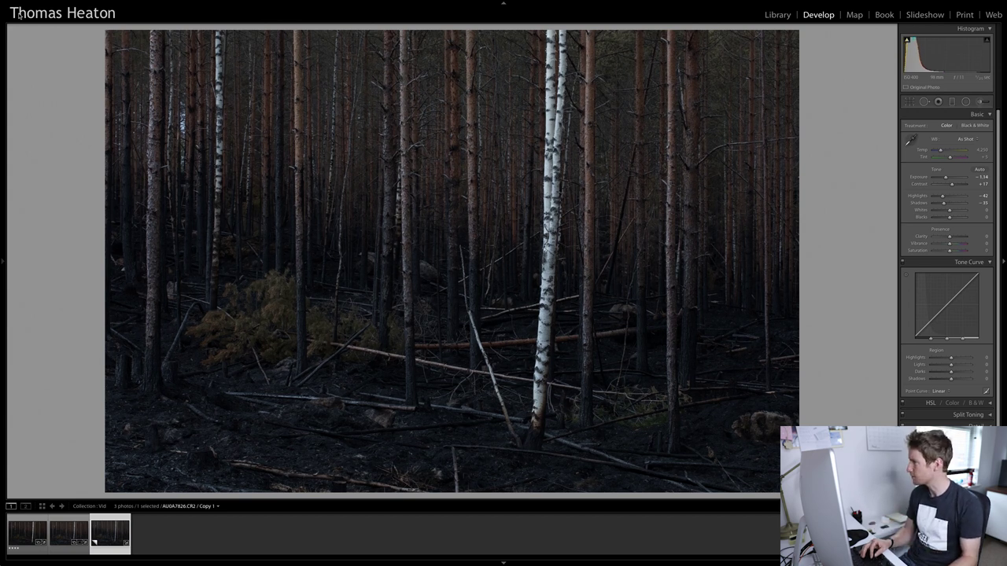
pyautogui.press('-')
pyautogui.press('-')
pyautogui.press('-')
pyautogui.press('-')
pyautogui.press('-')
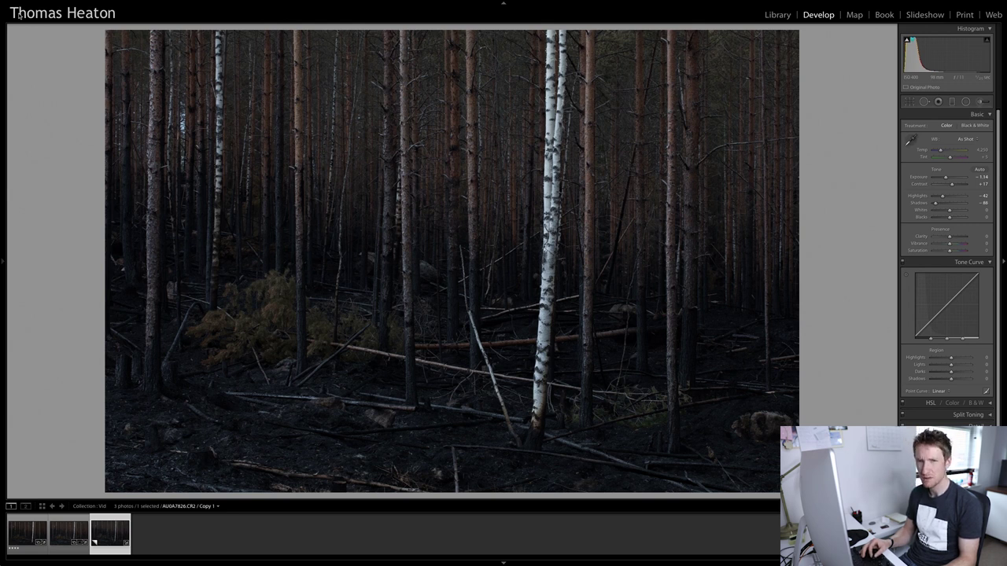
pyautogui.press('-')
pyautogui.press('-')
pyautogui.press('-')
pyautogui.press('-')
pyautogui.press('-')
pyautogui.press('-')
pyautogui.press('-')
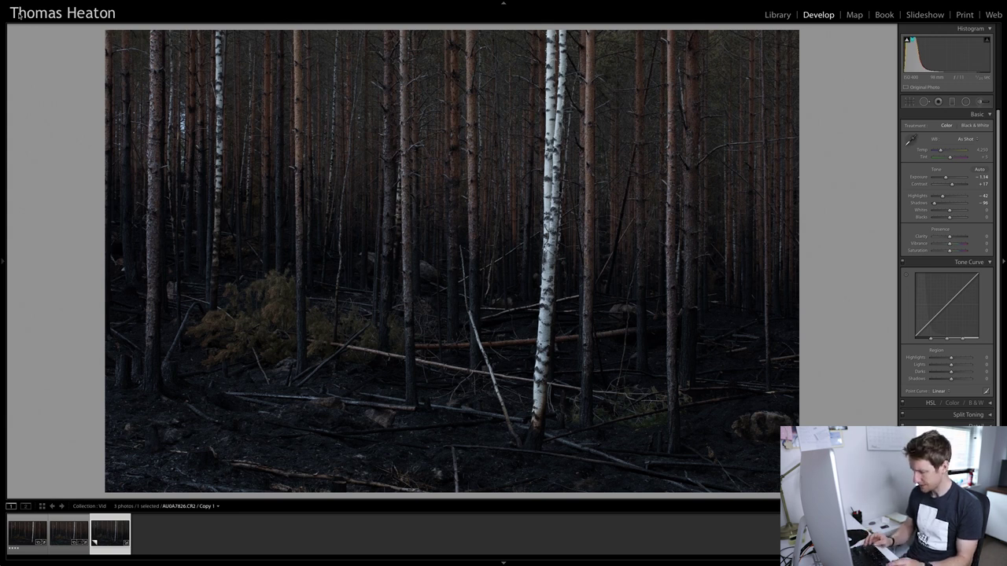
# Step: Raise the whites to +21 and the saturation to +26
pyautogui.press('=')
pyautogui.press('=')
pyautogui.press('=')
pyautogui.press('=')
pyautogui.press('=')
pyautogui.press('=')
pyautogui.press('=')
pyautogui.press('=')
pyautogui.press('=')
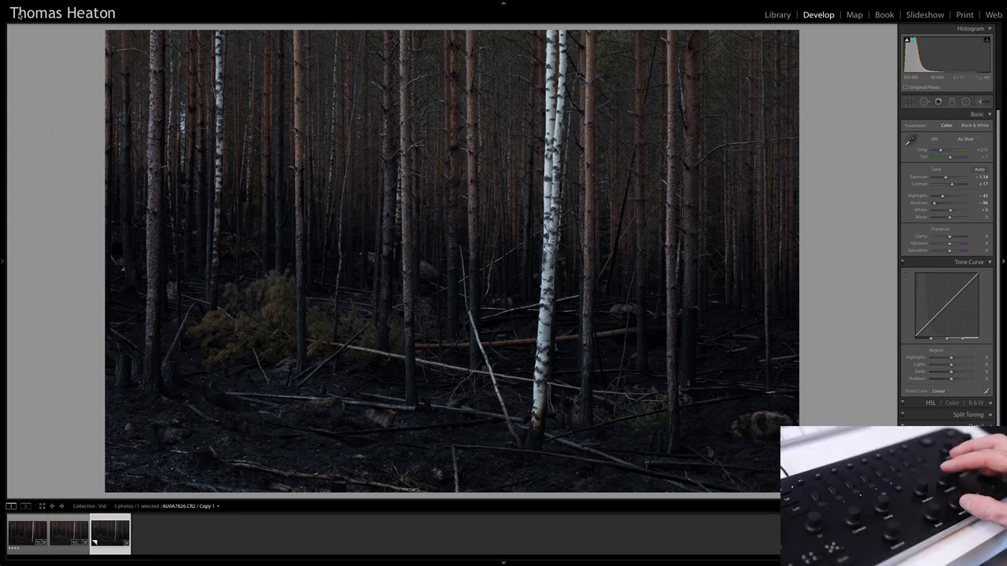
pyautogui.press('=')
pyautogui.press('=')
pyautogui.press('=')
pyautogui.press('=')
pyautogui.press('=')
pyautogui.press('=')
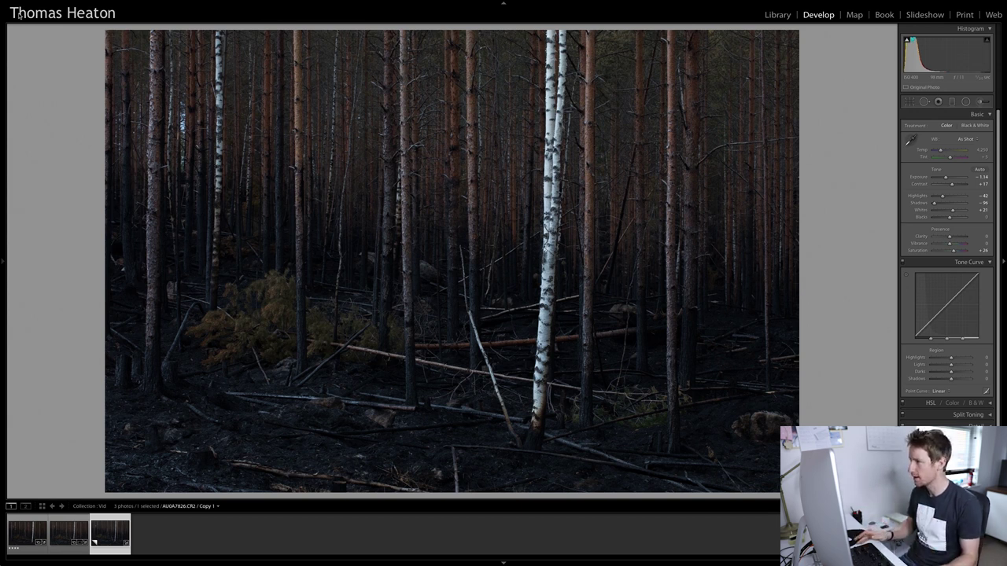
# Step: Warm the white balance by setting the temperature to 4,533
pyautogui.press('=')
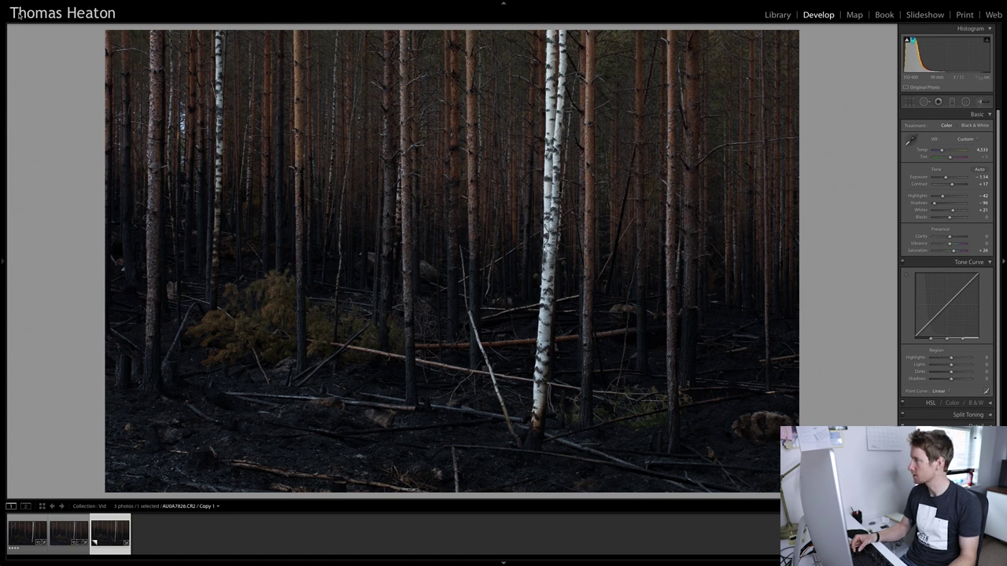
pyautogui.press('=')
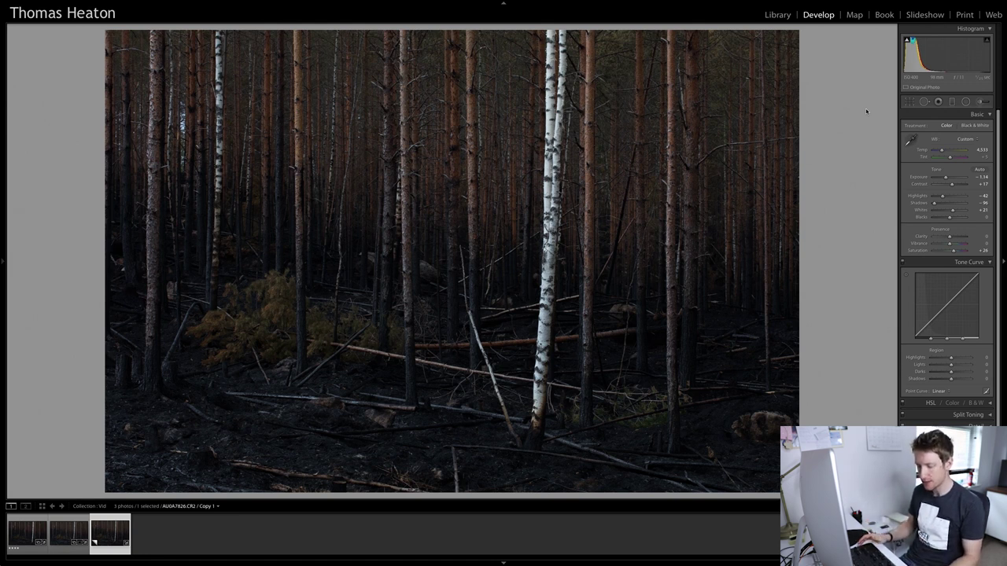
# Step: Straighten the photo slightly by rotating it to an angle of -0.10
pyautogui.press('r')
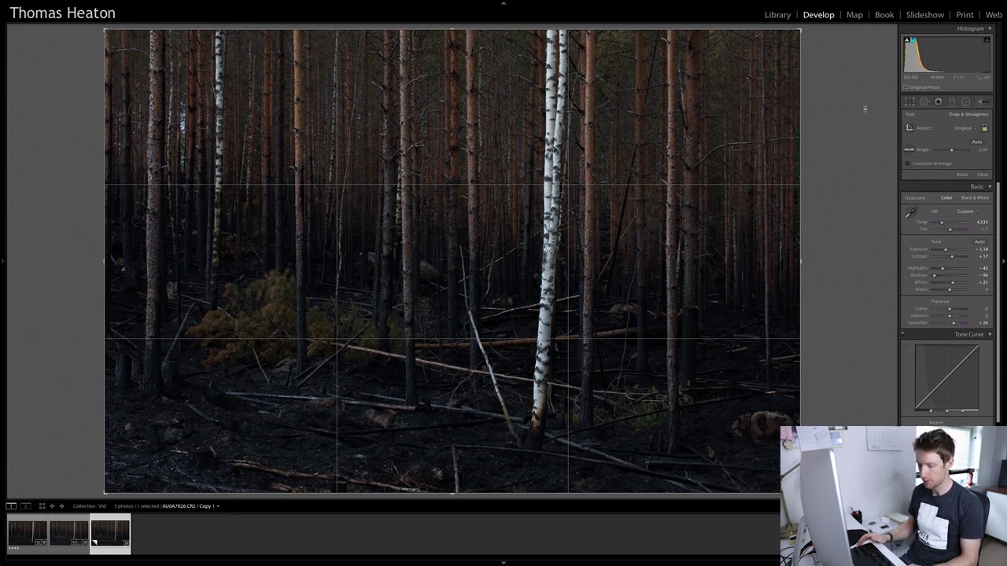
pyautogui.moveTo(865, 109); pyautogui.dragTo(865, 108)
pyautogui.press('Return')
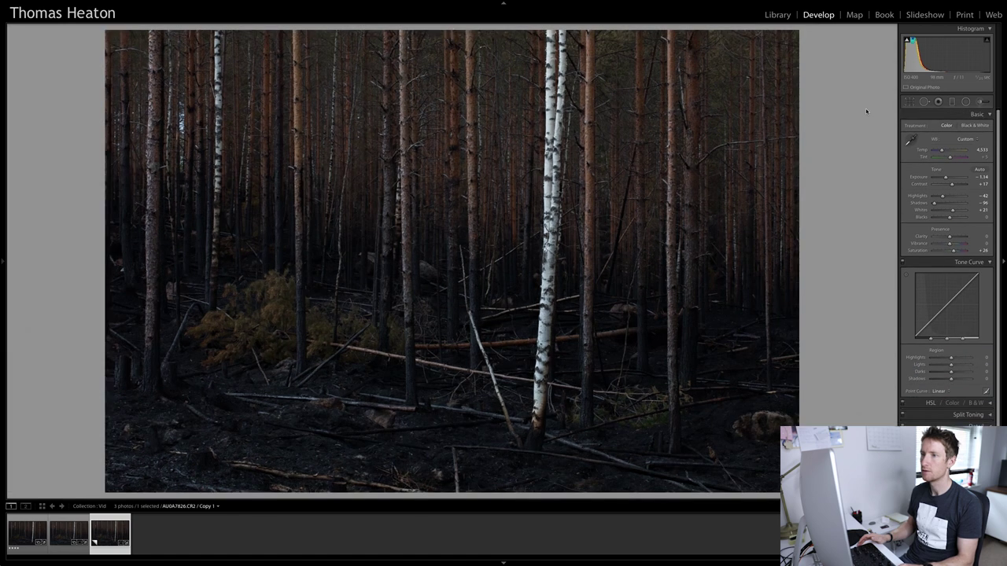
# Step: Crop away a narrow strip of dark foreground along the photo's bottom edge, using a custom aspect ratio
pyautogui.click(911, 103)
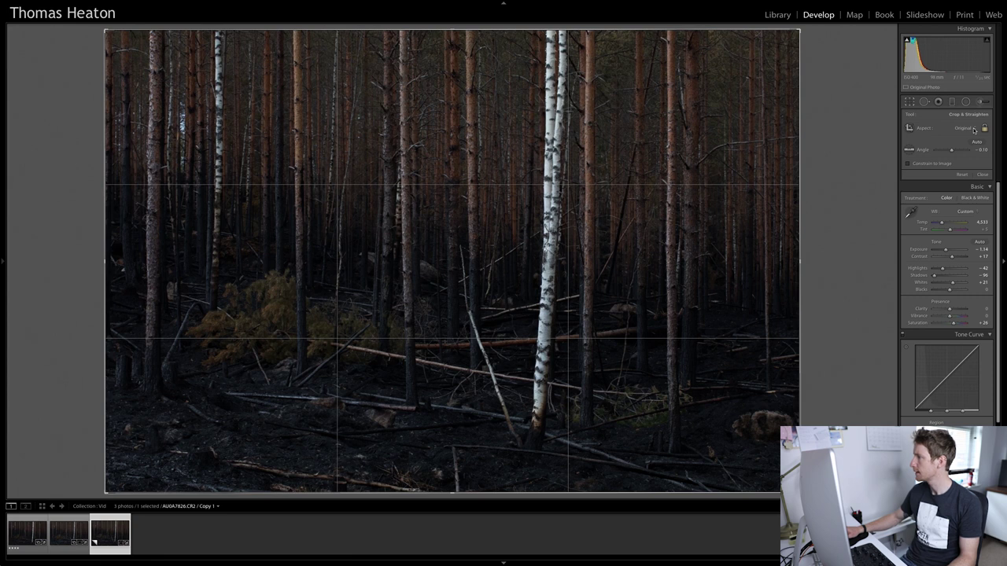
pyautogui.moveTo(454, 493)
pyautogui.mouseDown()
pyautogui.moveTo(452, 465)
pyautogui.moveTo(452, 475)
pyautogui.mouseUp()
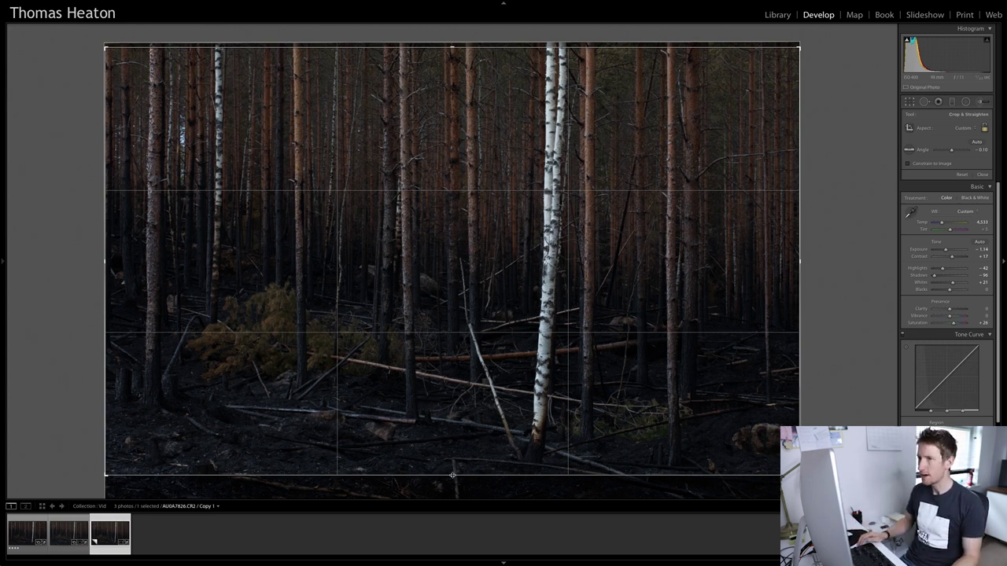
pyautogui.press('Return')
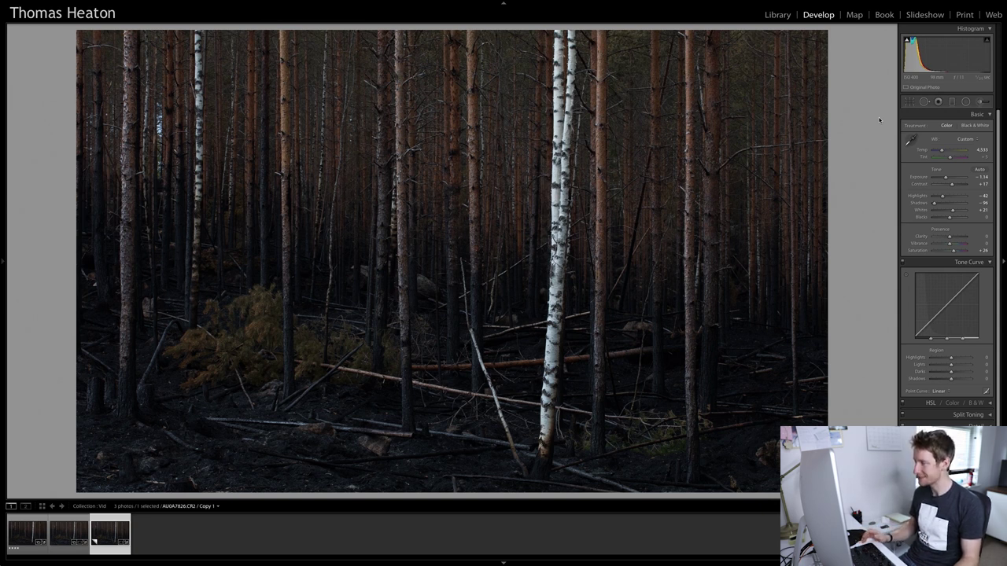
# Step: Send the adjusted photo to Adobe Photoshop CC 2017 for further editing
pyautogui.moveTo(314, 2)
pyautogui.click(124, 4)
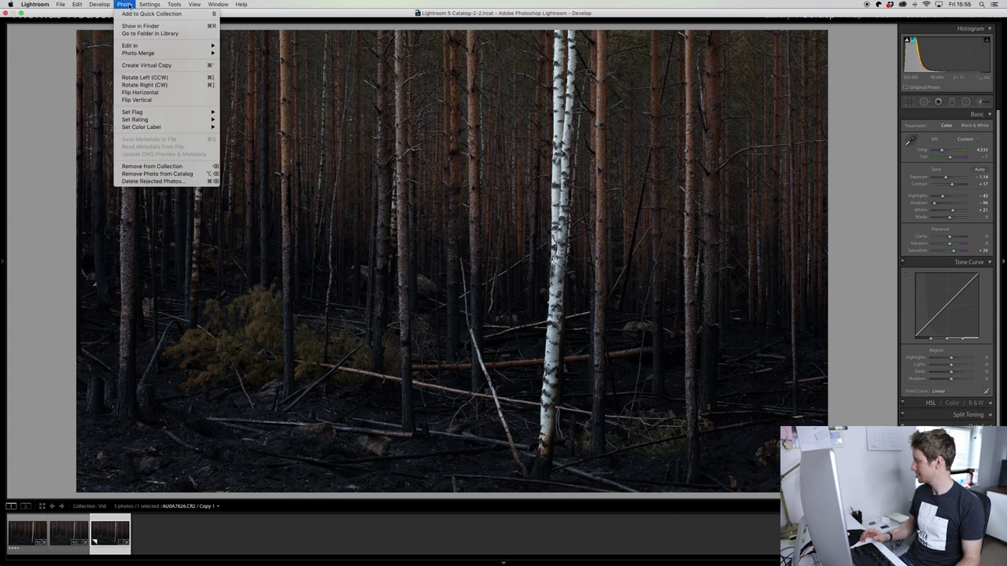
pyautogui.moveTo(157, 53)
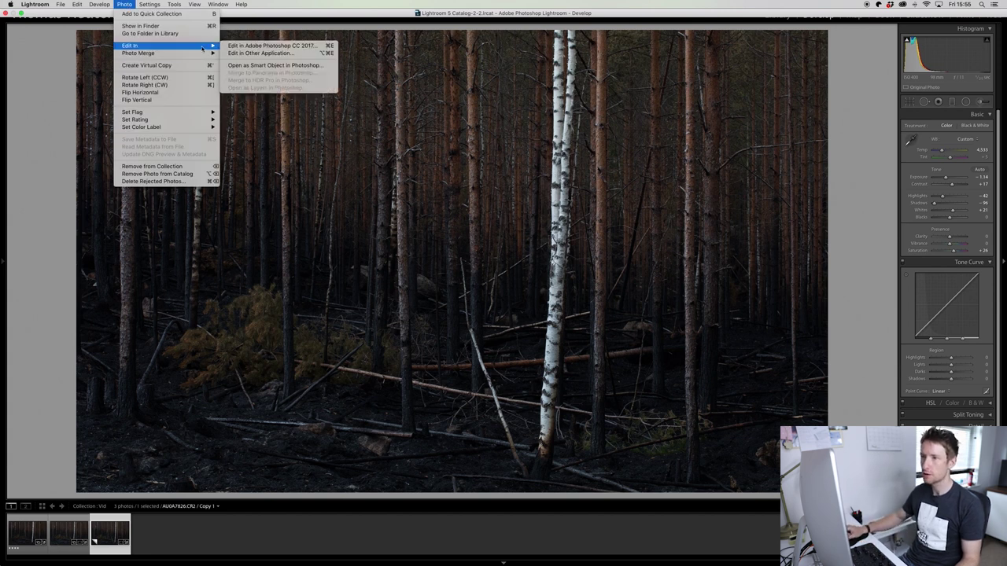
pyautogui.click(259, 46)
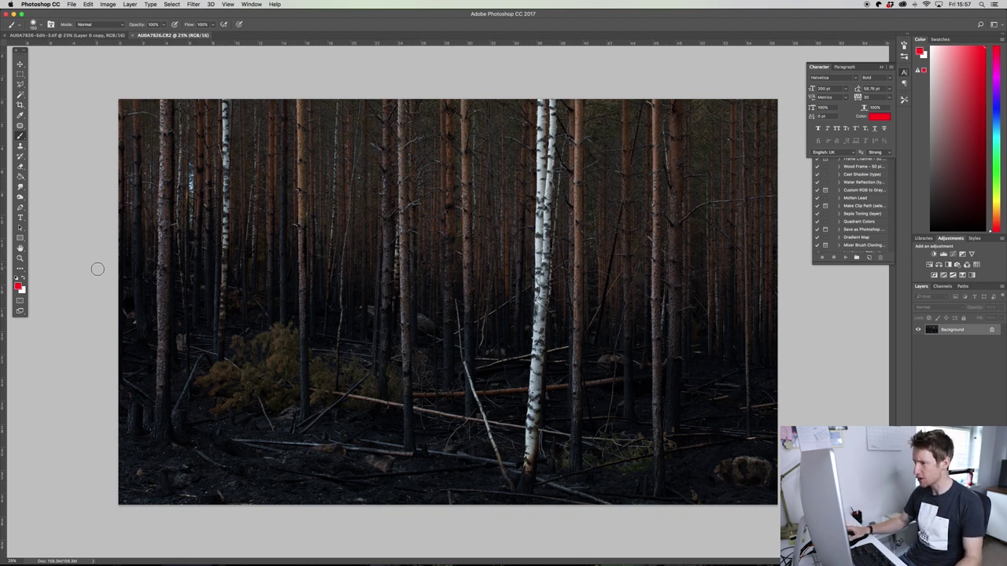
# Step: Lasso the lower part of the thin leaning trunk beside the white birch and remove it with a Content-Aware fill at 100% opacity
pyautogui.click(21, 84)
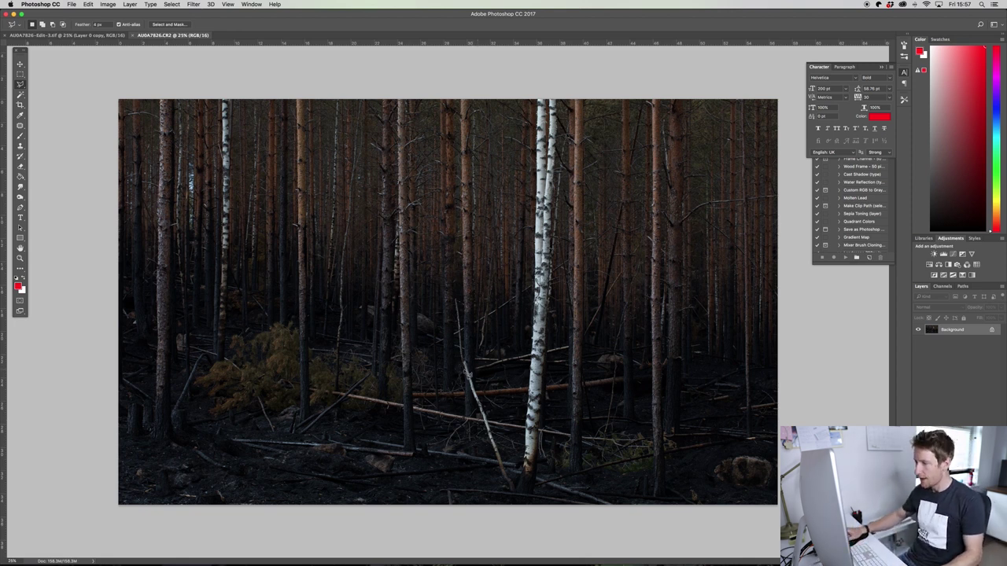
pyautogui.scroll(3, 467, 376)
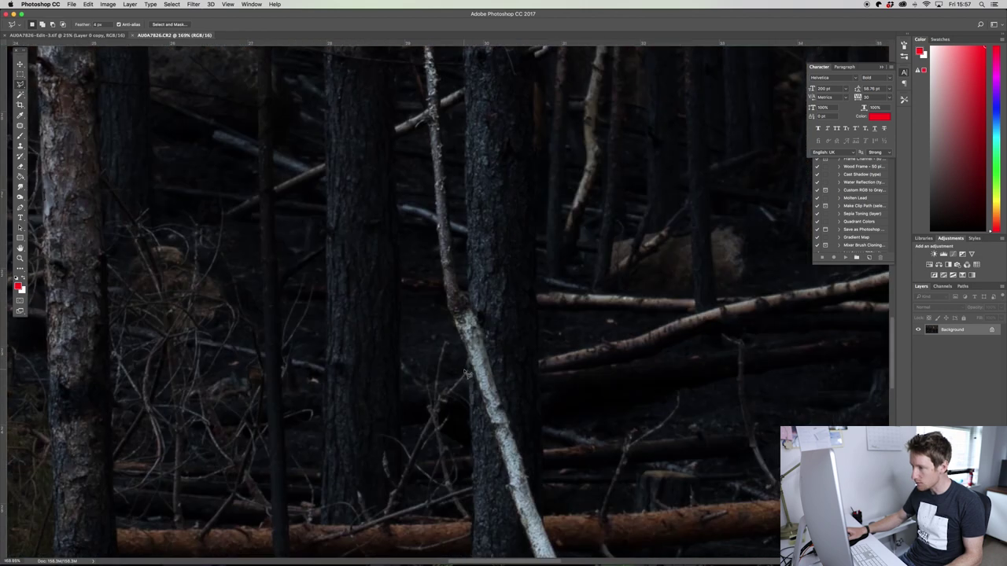
pyautogui.scroll(-2, 464, 374)
pyautogui.scroll(3, 464, 374)
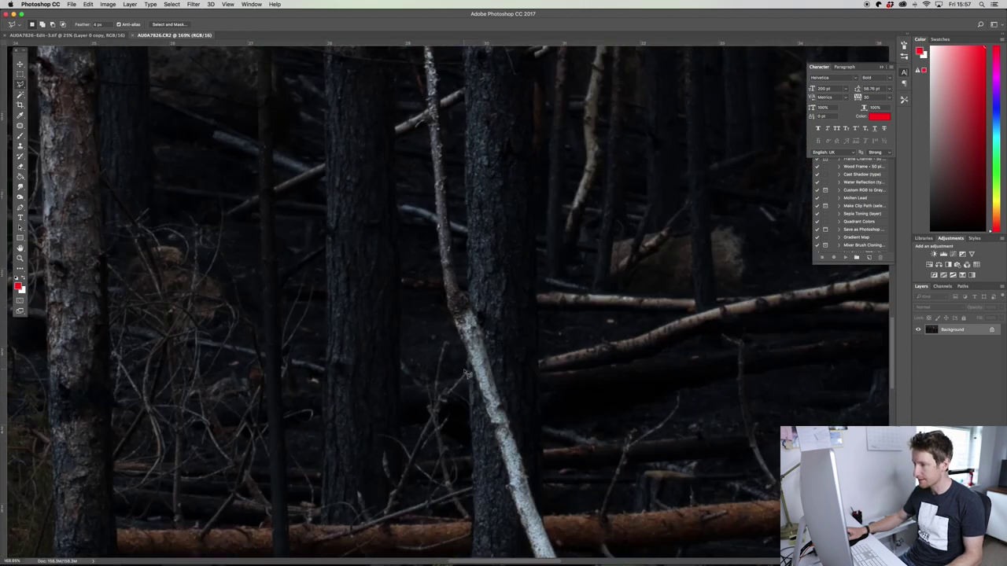
pyautogui.scroll(-1, 464, 374)
pyautogui.scroll(-4, 467, 376)
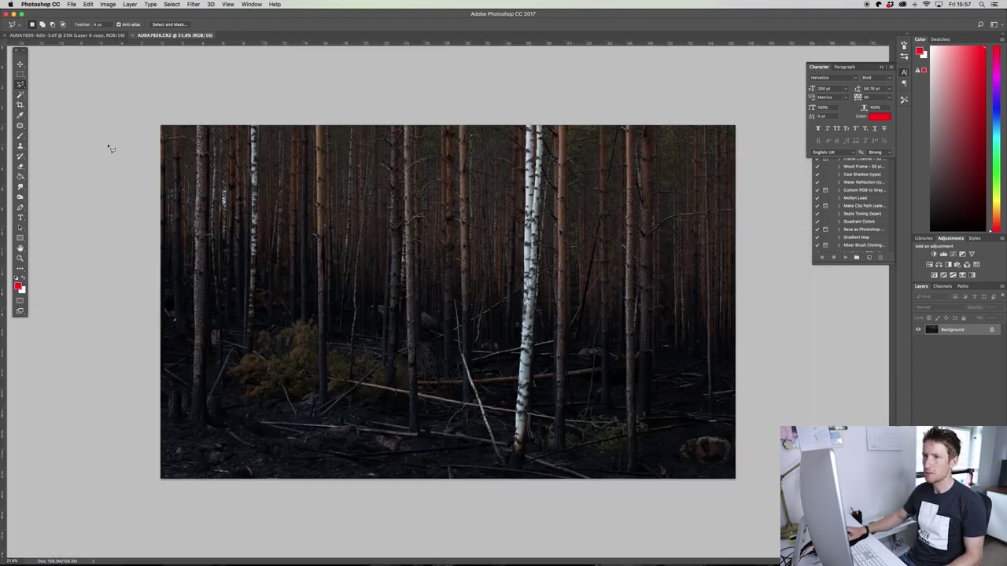
pyautogui.scroll(4, 480, 425)
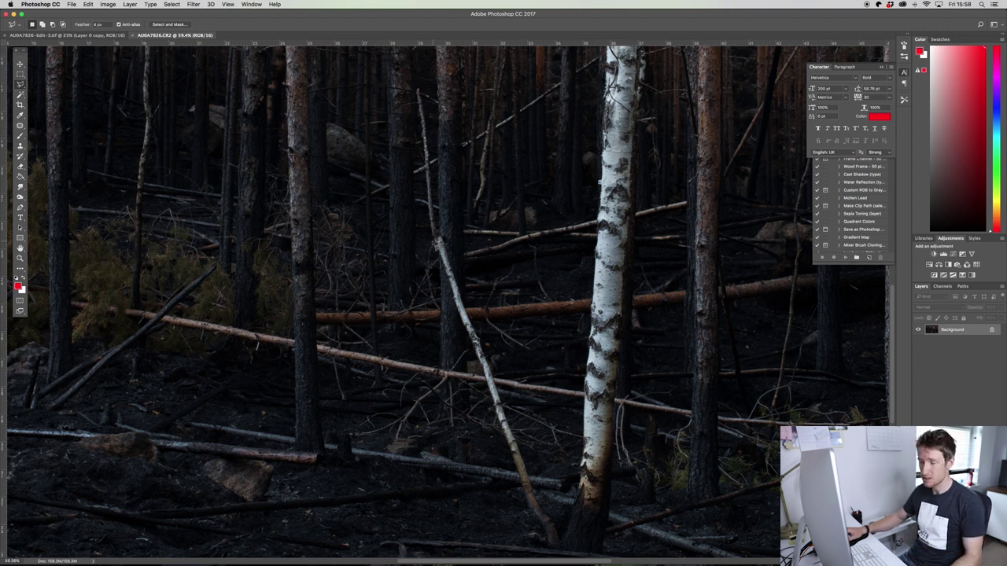
pyautogui.moveTo(445, 272); pyautogui.dragTo(519, 486)
pyautogui.moveTo(533, 523)
pyautogui.mouseDown()
pyautogui.moveTo(552, 553)
pyautogui.moveTo(564, 554)
pyautogui.moveTo(509, 385)
pyautogui.moveTo(444, 234)
pyautogui.moveTo(435, 238)
pyautogui.mouseUp()
pyautogui.press('Escape')
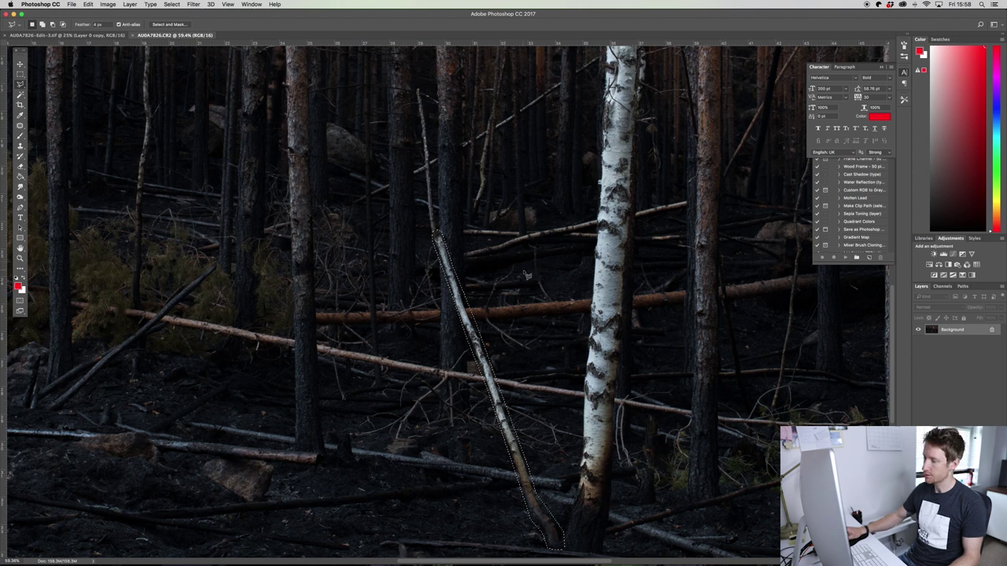
pyautogui.hotkey('shift', 'BackSpace')
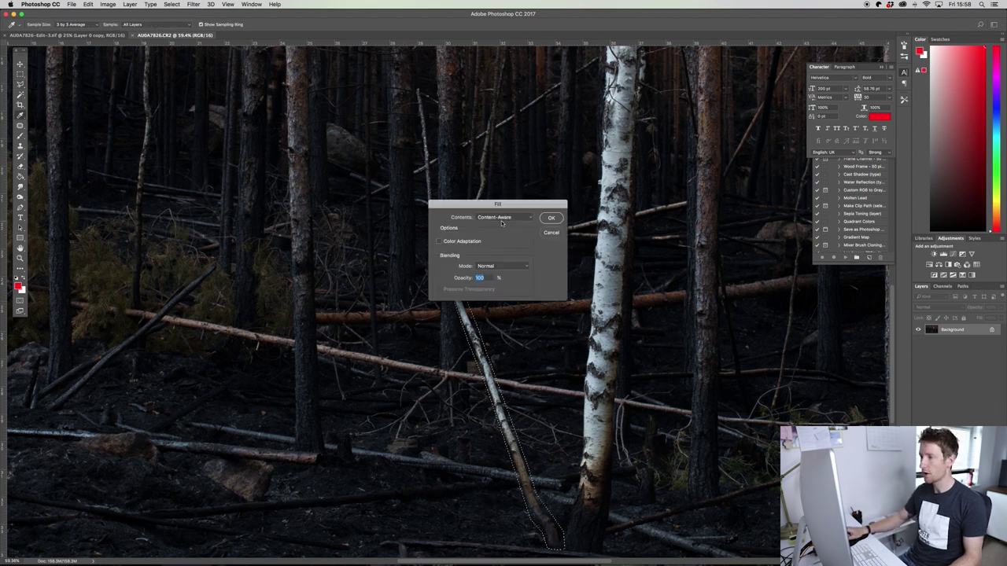
pyautogui.click(553, 218)
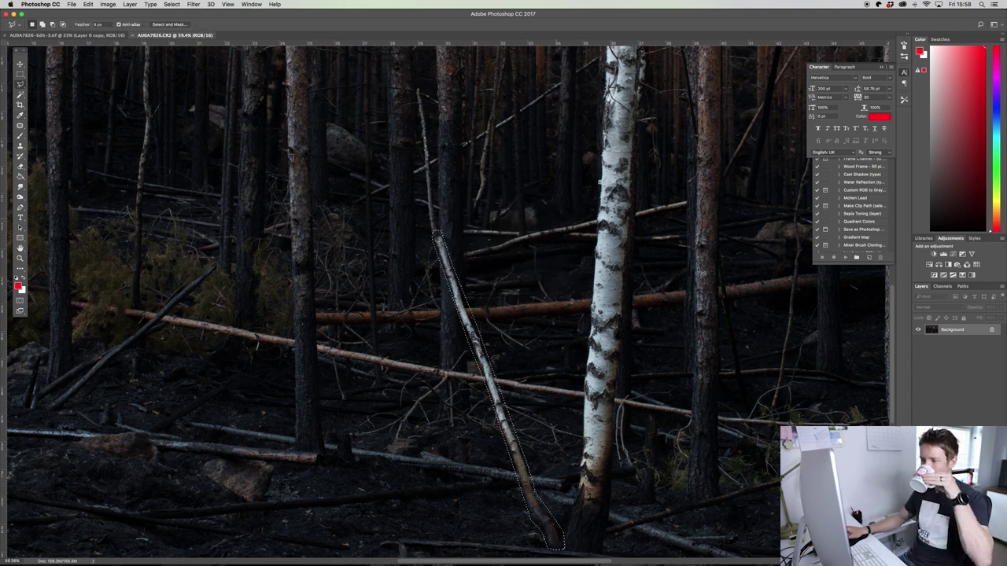
pyautogui.press('super+d')
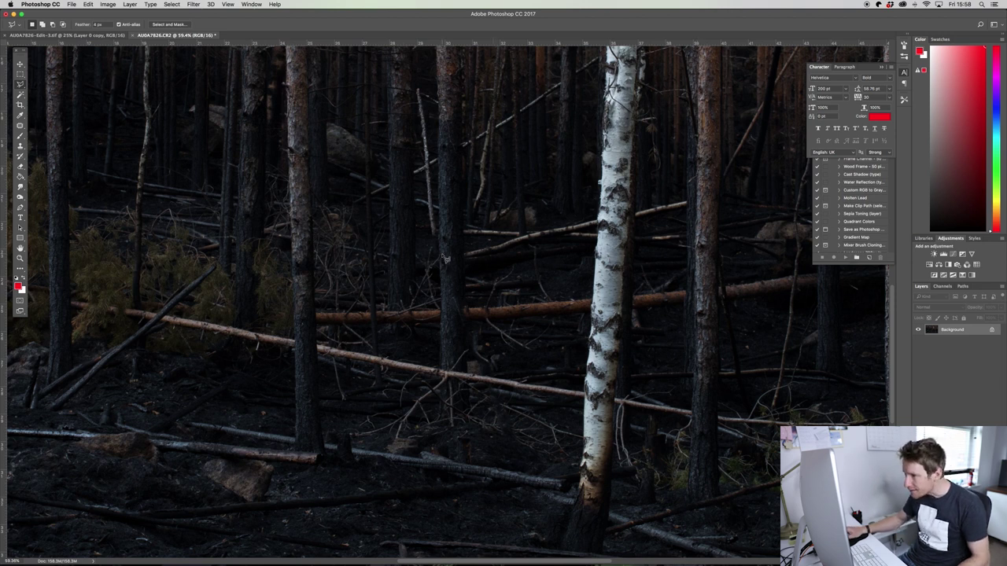
# Step: Patch the pale leftover spot on the dark trunk behind the removed branch with nearby texture, and clear the selection
pyautogui.moveTo(444, 262)
pyautogui.mouseDown()
pyautogui.moveTo(455, 282)
pyautogui.moveTo(450, 255)
pyautogui.moveTo(444, 262)
pyautogui.mouseUp()
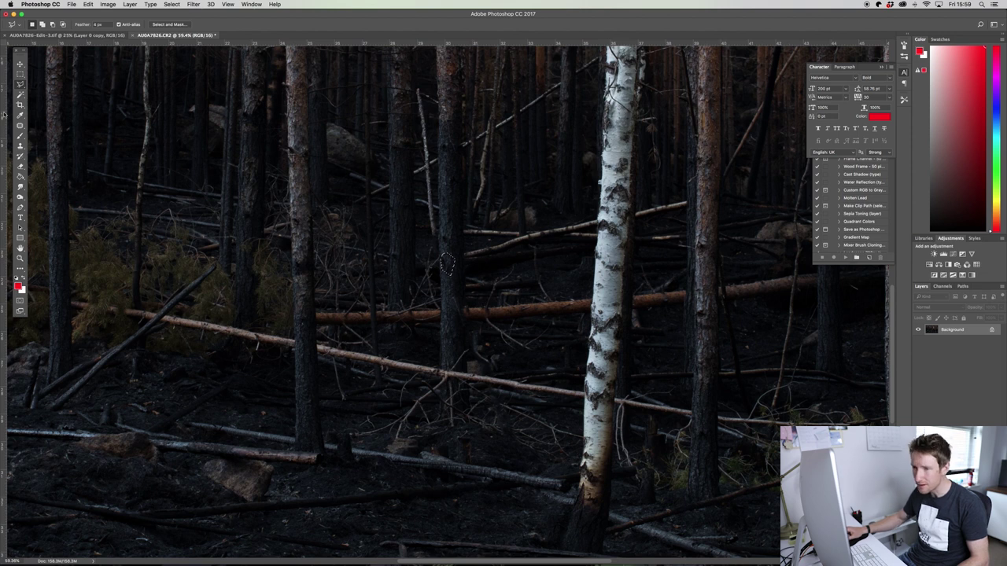
pyautogui.click(21, 126)
pyautogui.moveTo(445, 265)
pyautogui.mouseDown()
pyautogui.moveTo(447, 283)
pyautogui.moveTo(469, 293)
pyautogui.mouseUp()
pyautogui.press('super+d')
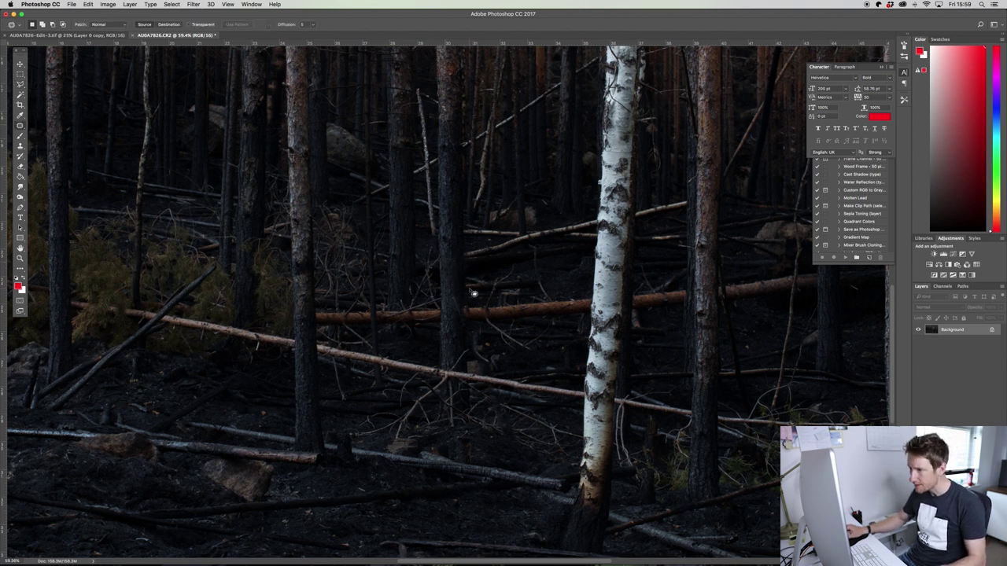
pyautogui.press('super+plus')
pyautogui.scroll(3, 476, 431)
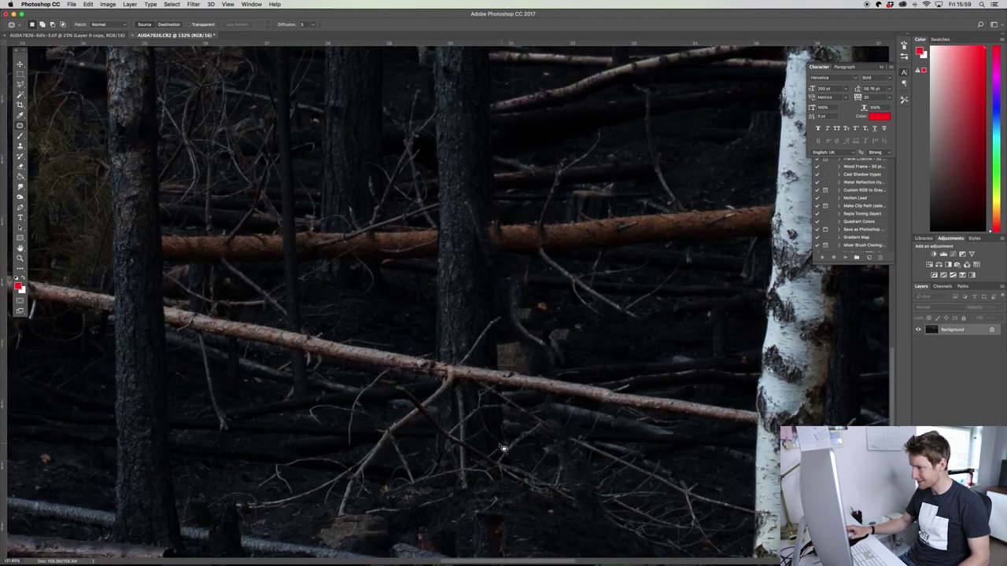
pyautogui.scroll(-3, 520, 456)
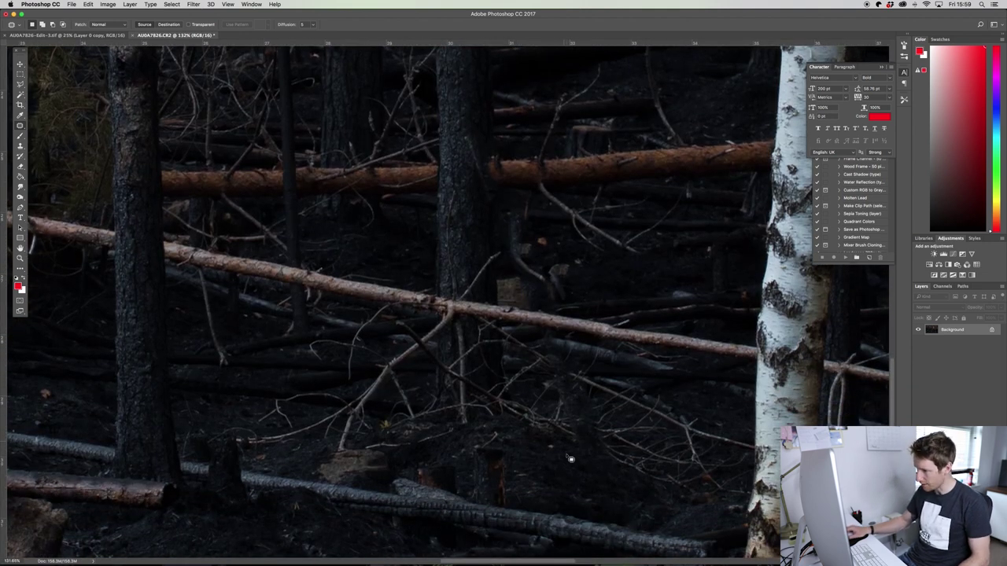
pyautogui.scroll(4, 572, 380)
pyautogui.scroll(-6, 595, 400)
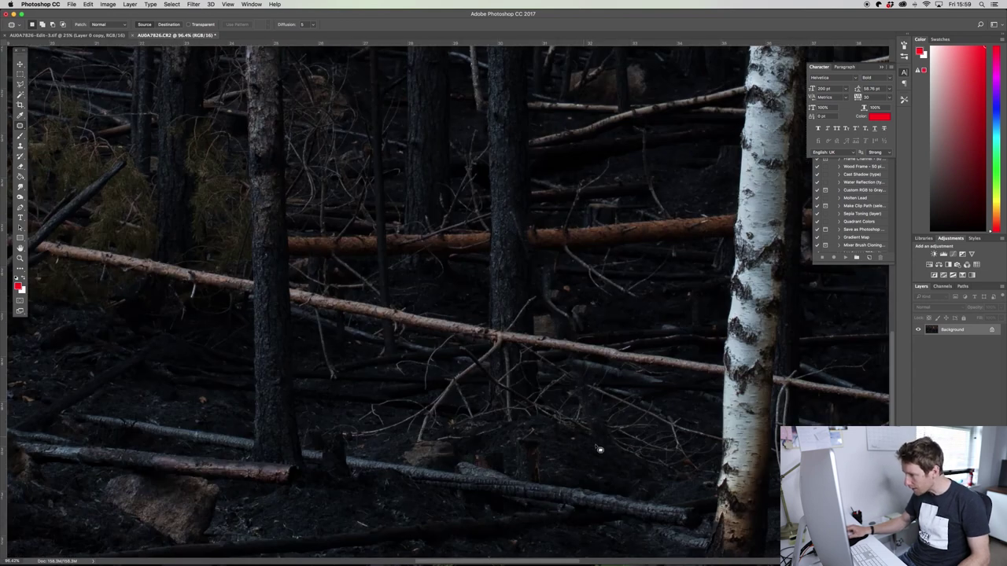
# Step: Clone dark surrounding texture over the bright broken wood tip on the dark log at the photo's lower right
pyautogui.hscroll(3, 605, 442)
pyautogui.click(20, 146)
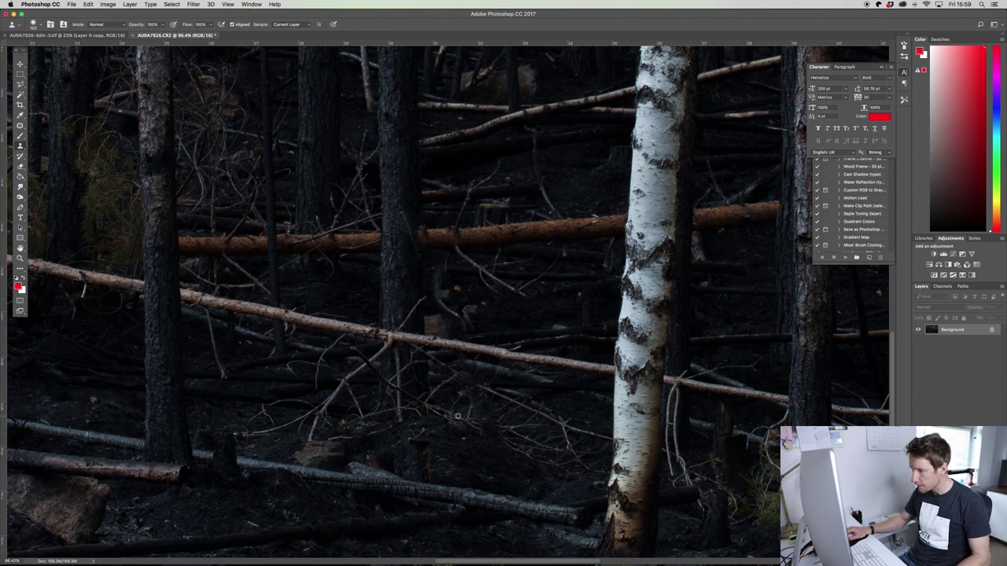
pyautogui.scroll(-4, 503, 441)
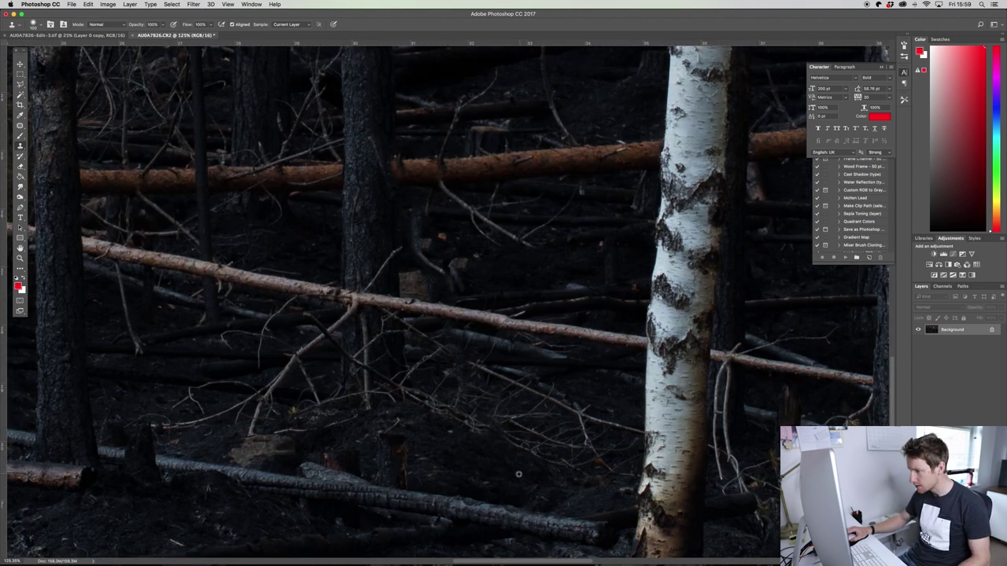
pyautogui.scroll(3, 527, 457)
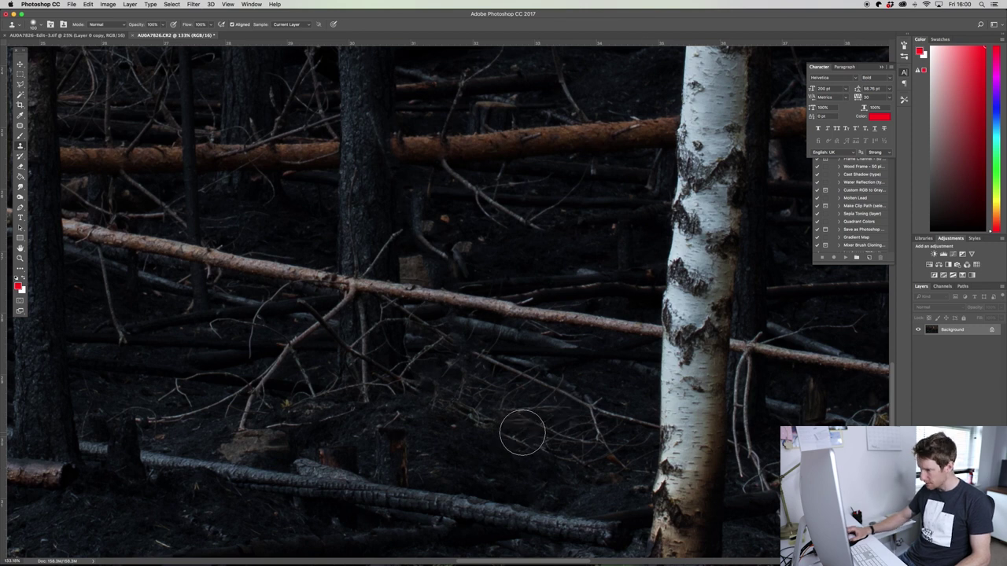
pyautogui.scroll(-5, 598, 472)
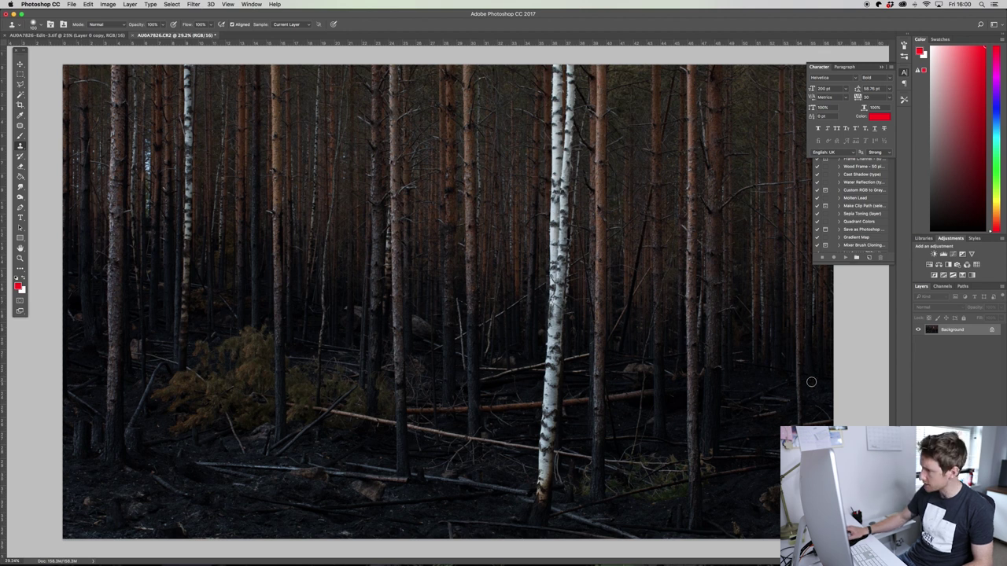
pyautogui.scroll(6, 795, 464)
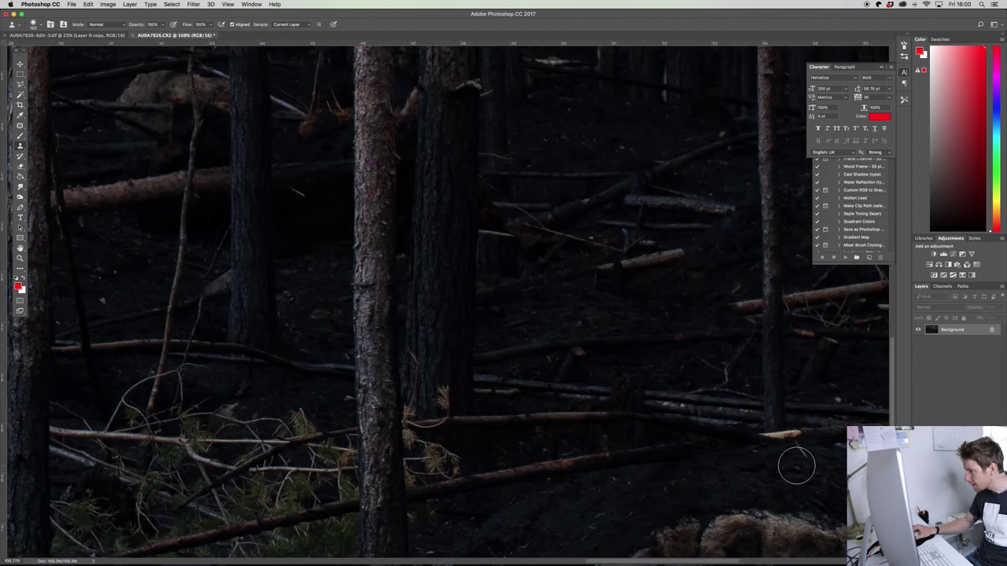
pyautogui.moveTo(764, 427); pyautogui.dragTo(791, 432)
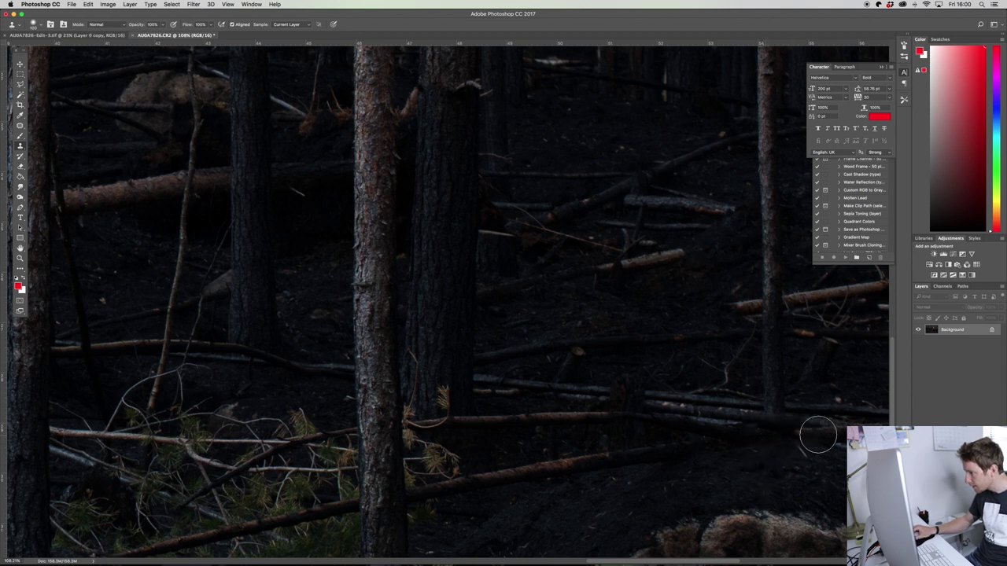
# Step: Try to clone out the pale end of the short charred log in the lower-left foreground, and undo the stroke
pyautogui.press('super+0')
pyautogui.scroll(5, 311, 458)
pyautogui.moveTo(378, 465); pyautogui.dragTo(373, 456)
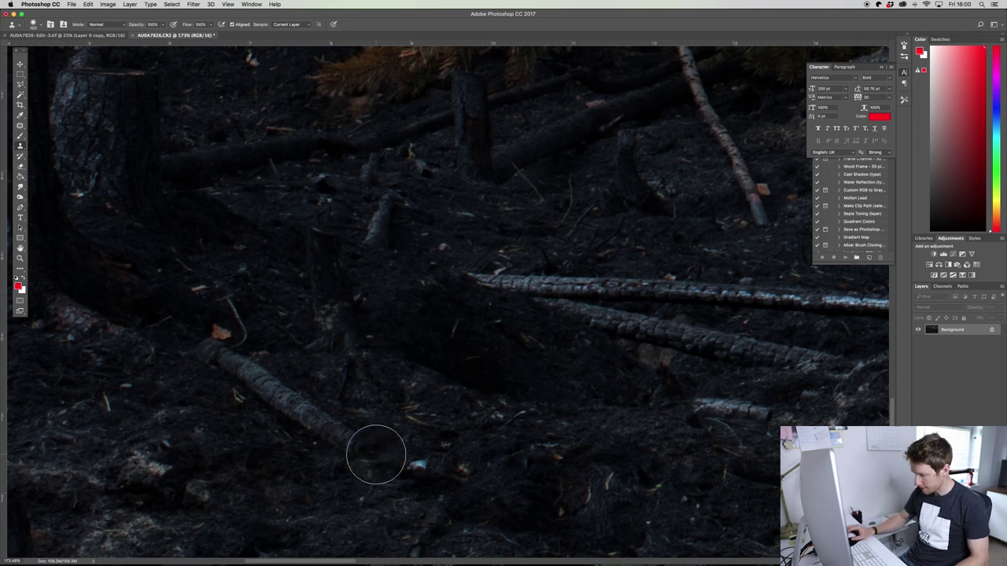
pyautogui.press('super+z')
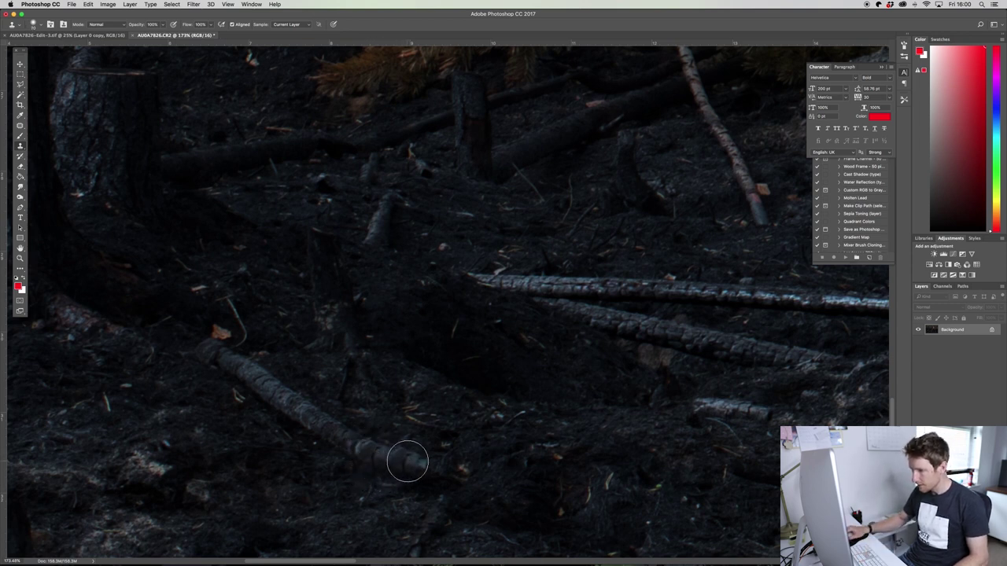
# Step: Duplicate the Background layer as "Background copy" in the same document
pyautogui.press('super+0')
pyautogui.press('super+minus')
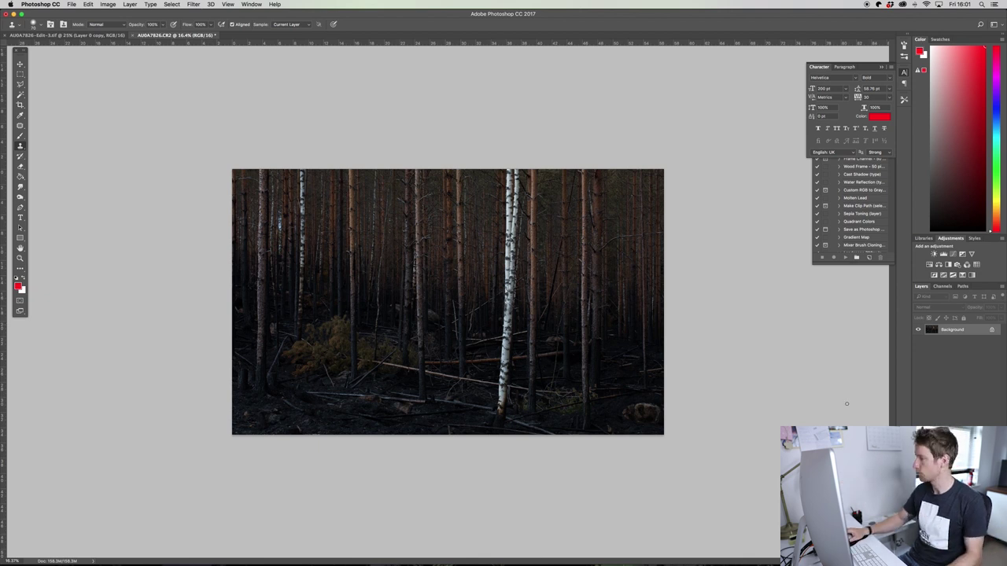
pyautogui.rightClick(960, 333)
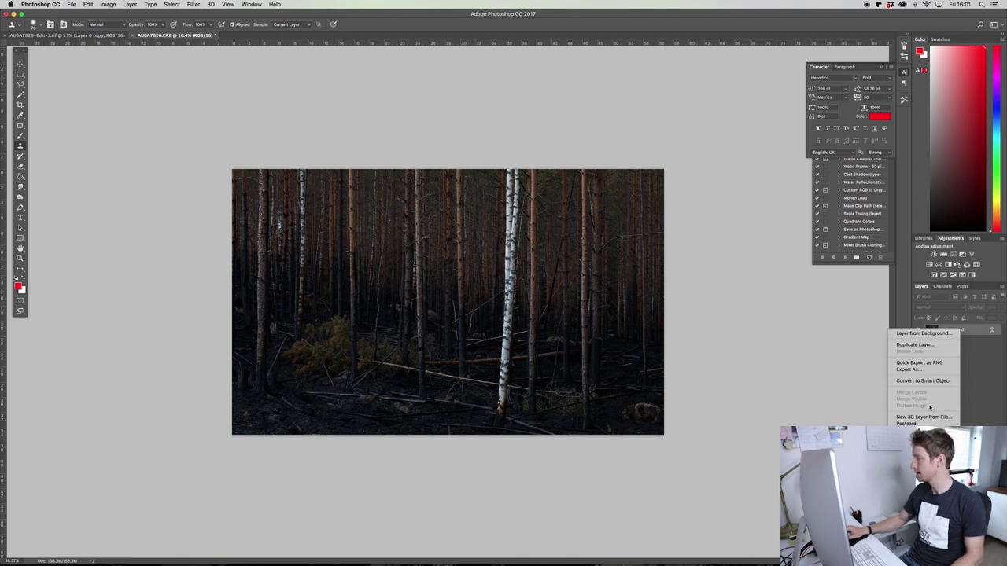
pyautogui.click(915, 345)
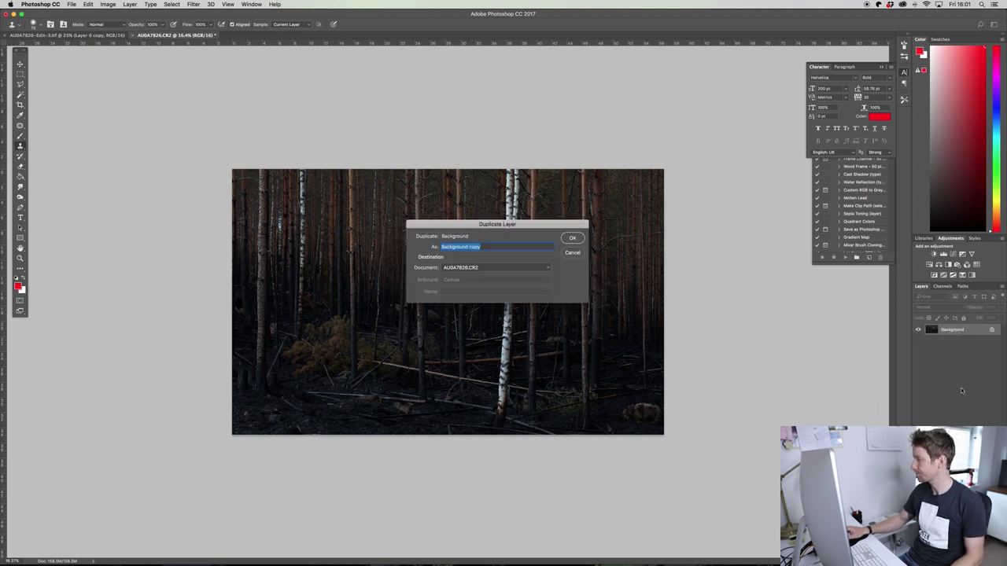
pyautogui.click(574, 238)
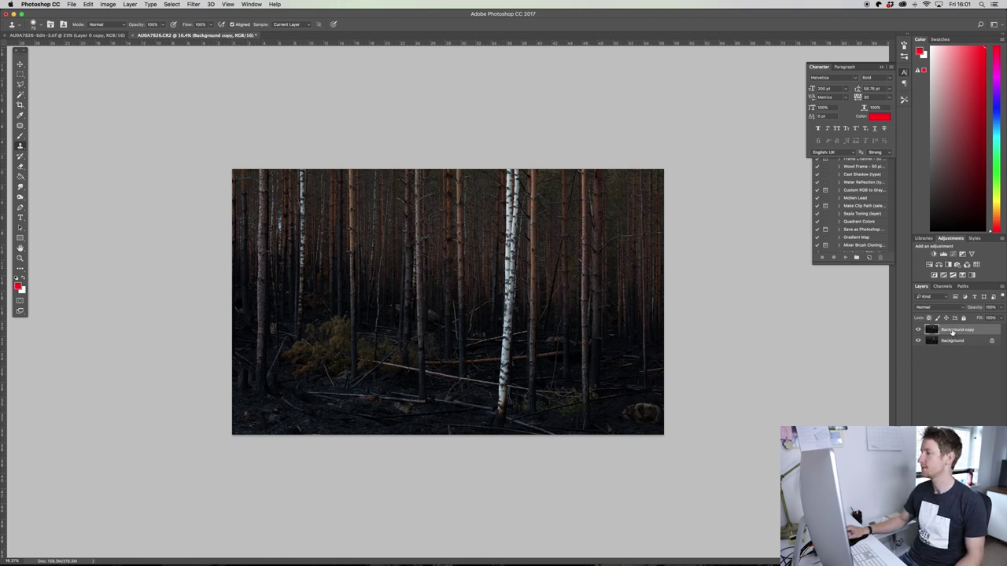
# Step: Apply a Gaussian Blur to the Background copy layer so the trees turn soft but remain recognizable
pyautogui.click(194, 6)
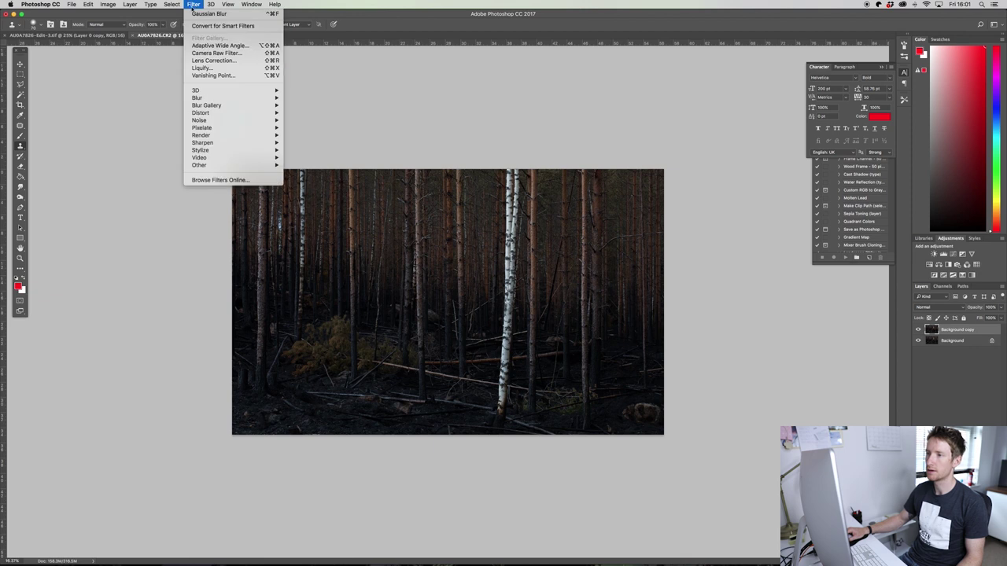
pyautogui.moveTo(272, 99)
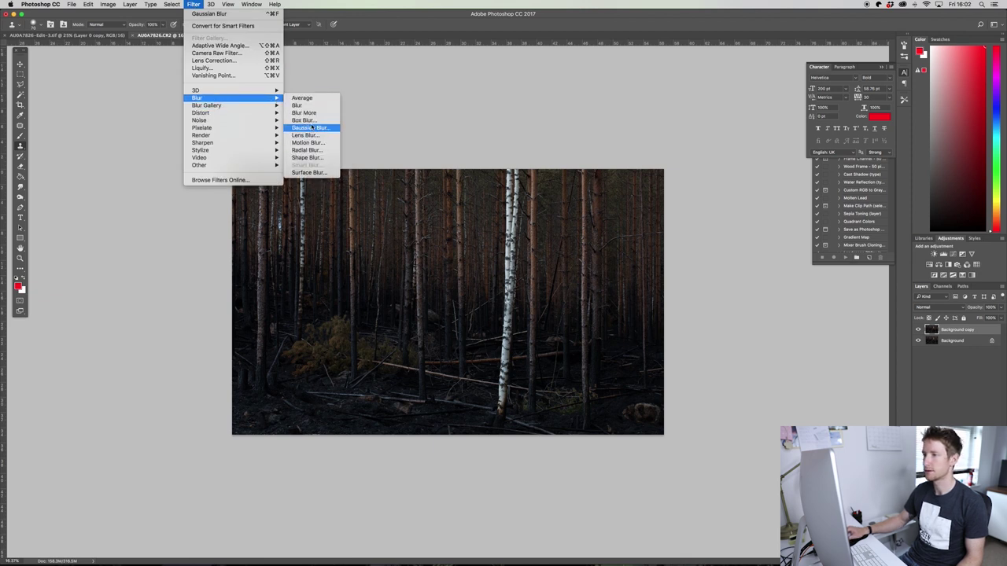
pyautogui.click(307, 127)
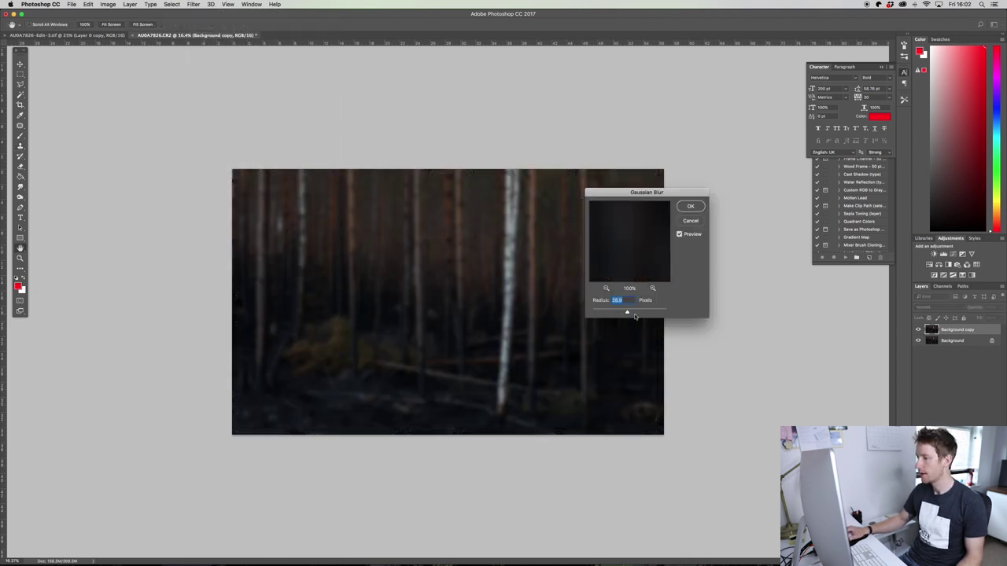
pyautogui.click(691, 207)
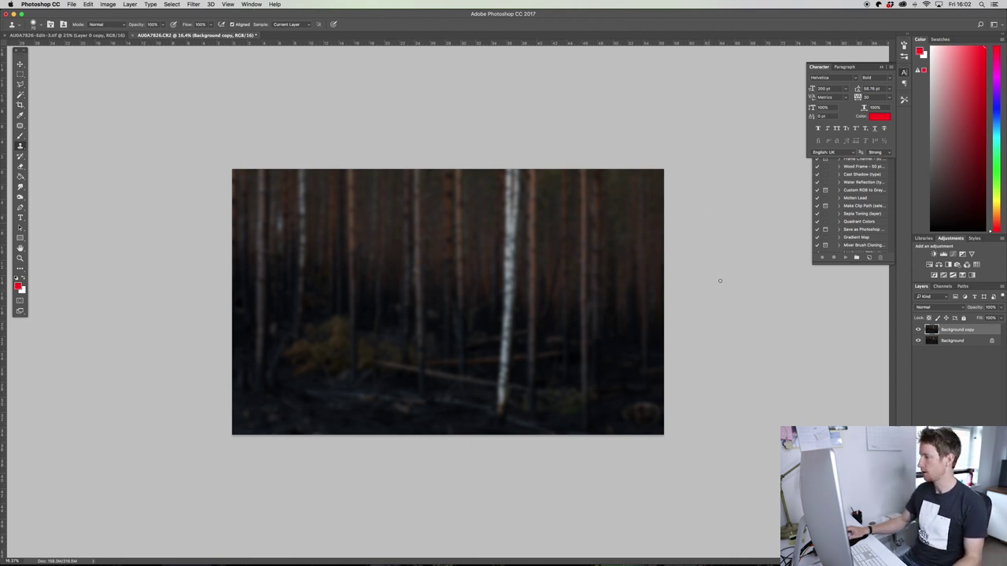
# Step: Apply Levels to the blurred copy with the input black point at 10 and the white point at 169
pyautogui.click(107, 4)
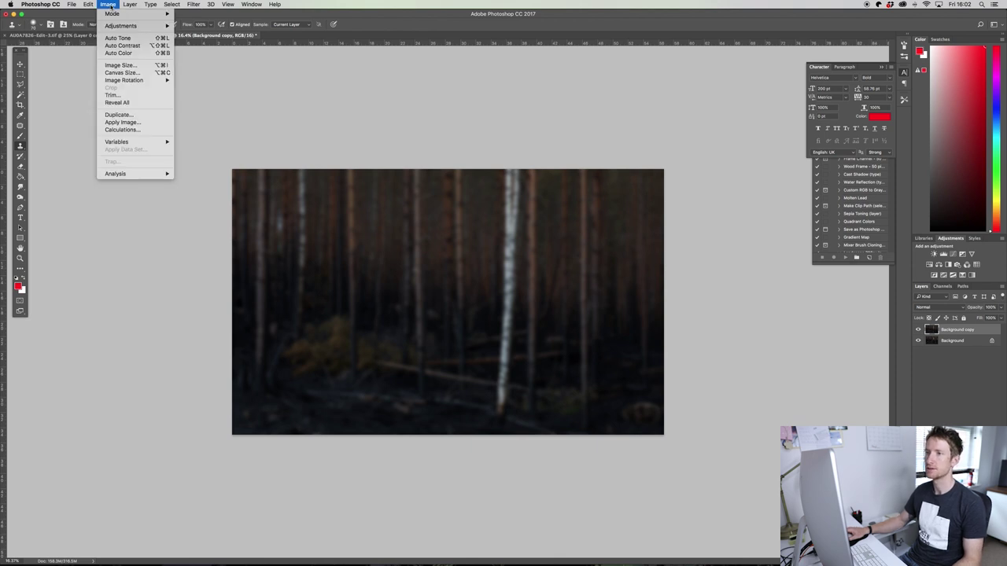
pyautogui.moveTo(112, 27)
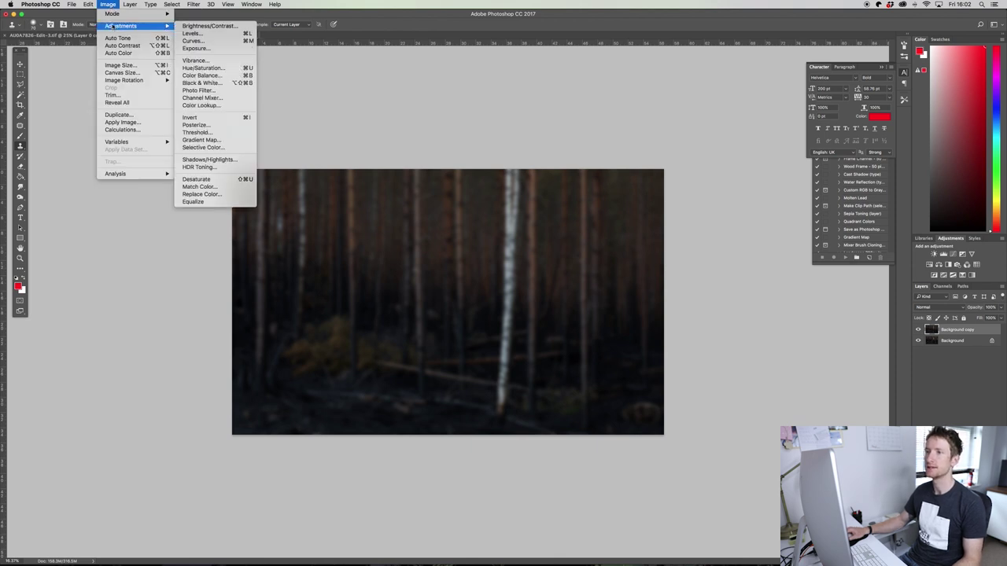
pyautogui.click(191, 33)
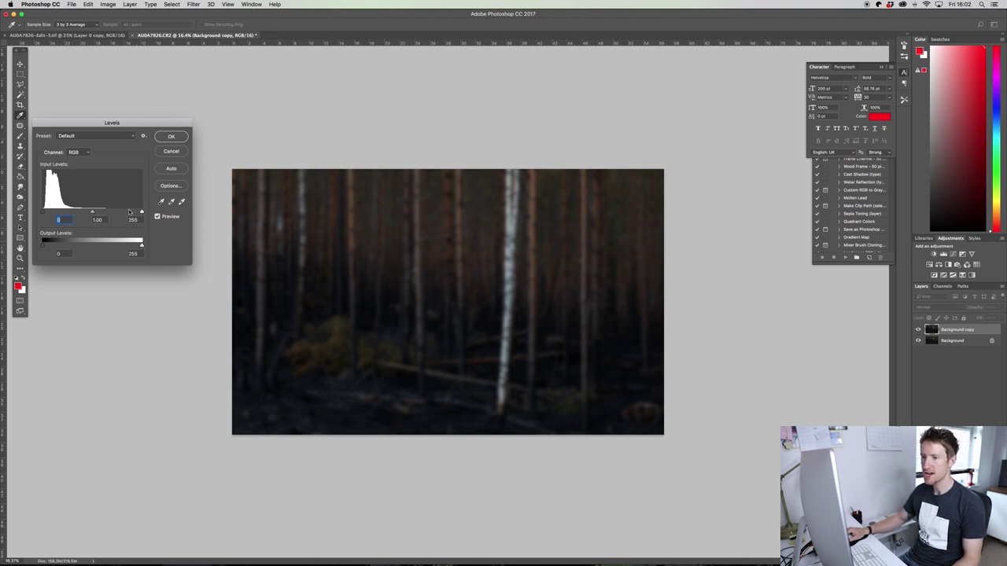
pyautogui.moveTo(143, 213); pyautogui.dragTo(106, 212)
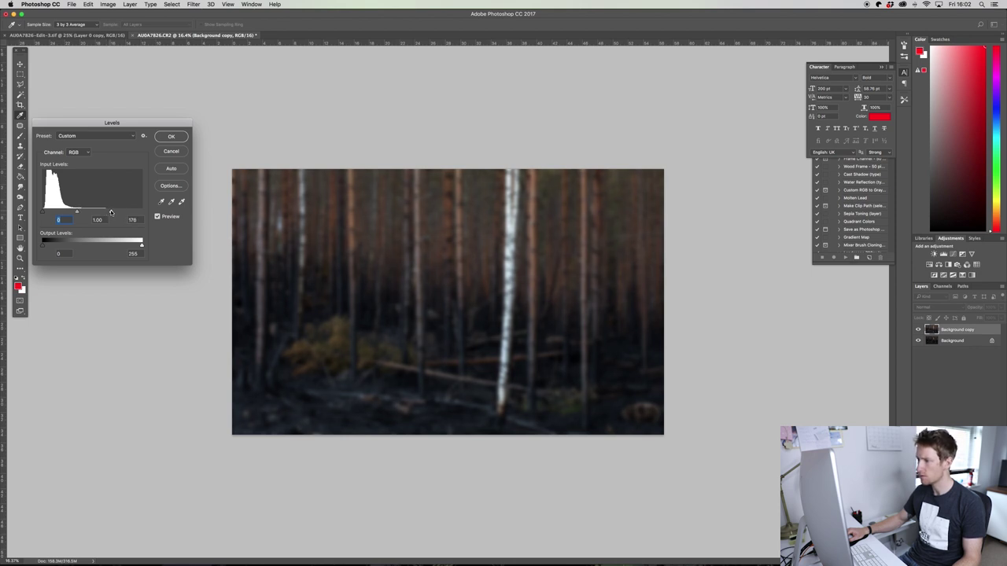
pyautogui.moveTo(109, 212); pyautogui.dragTo(108, 212)
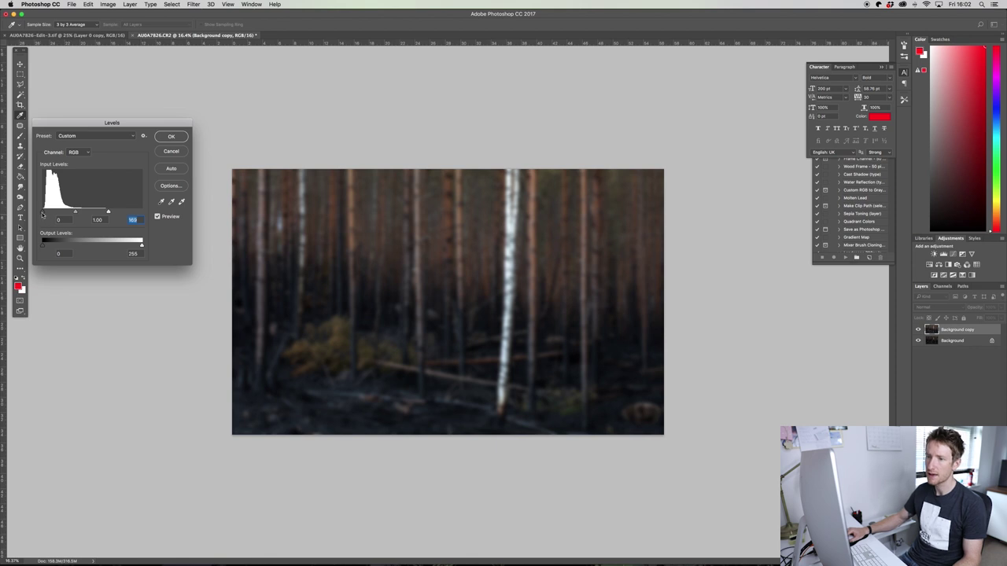
pyautogui.moveTo(44, 213); pyautogui.dragTo(47, 213)
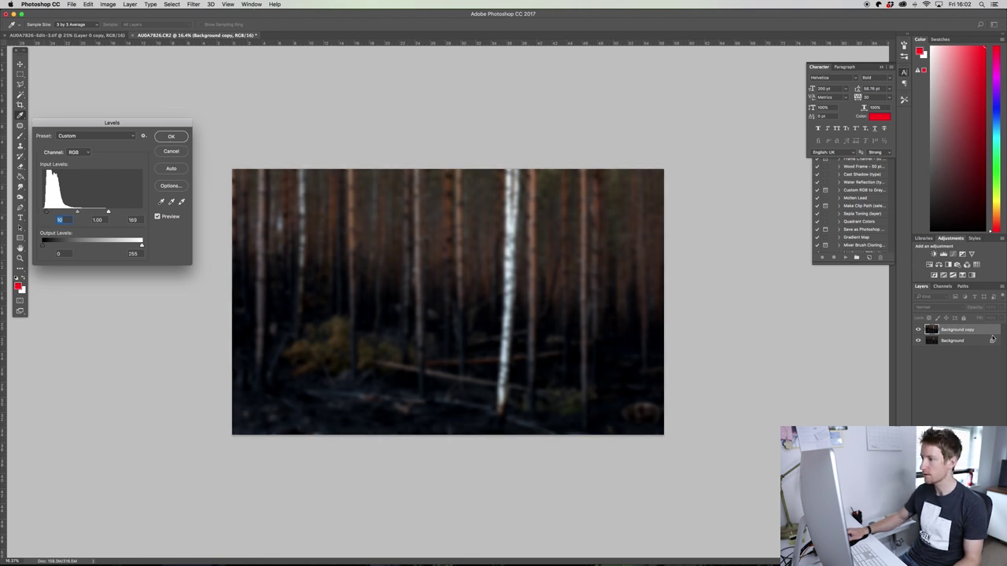
pyautogui.click(170, 136)
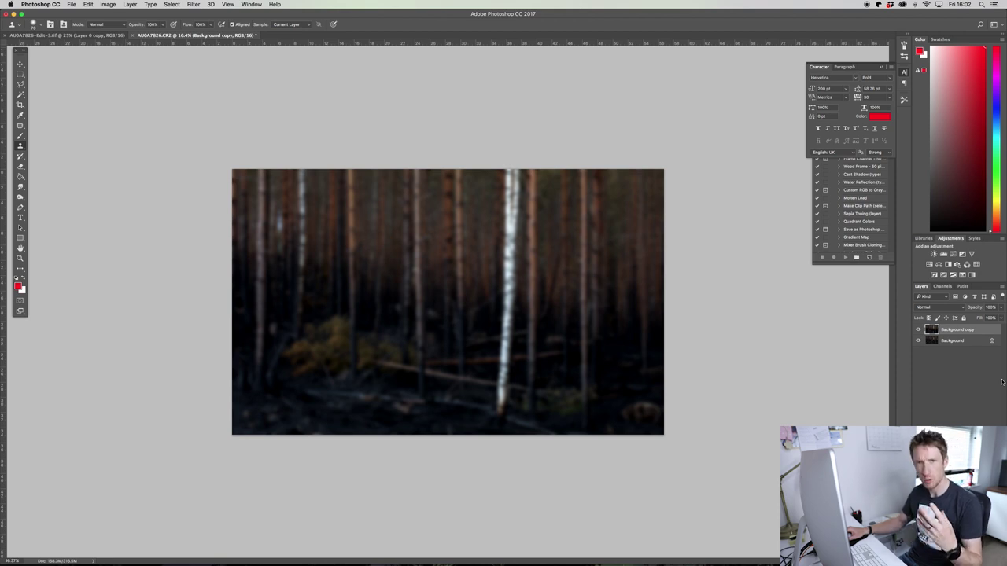
# Step: Lower the blurred Background copy layer's opacity to 30%
pyautogui.moveTo(977, 309)
pyautogui.mouseDown()
pyautogui.moveTo(967, 310)
pyautogui.moveTo(976, 309)
pyautogui.mouseUp()
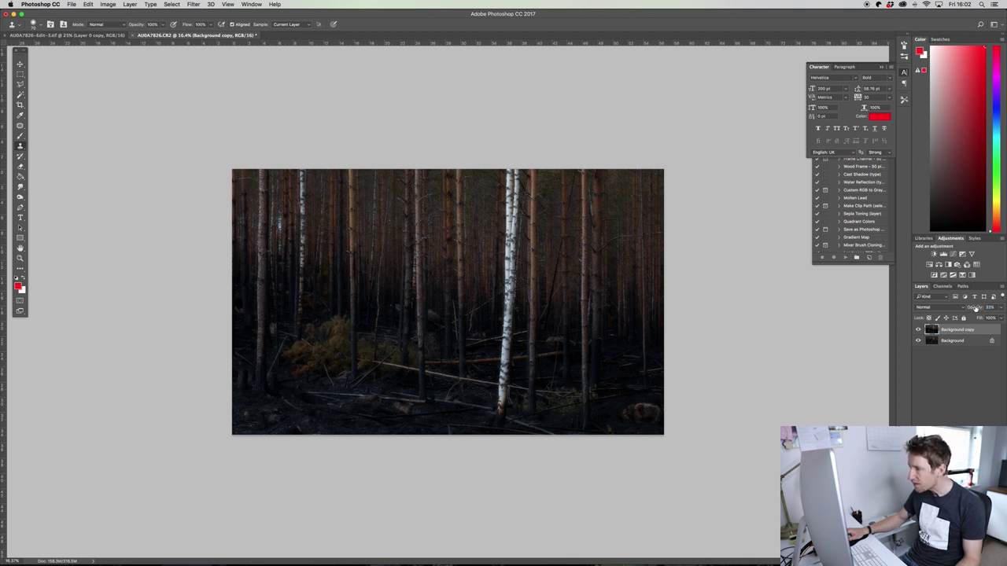
pyautogui.scroll(2, 526, 189)
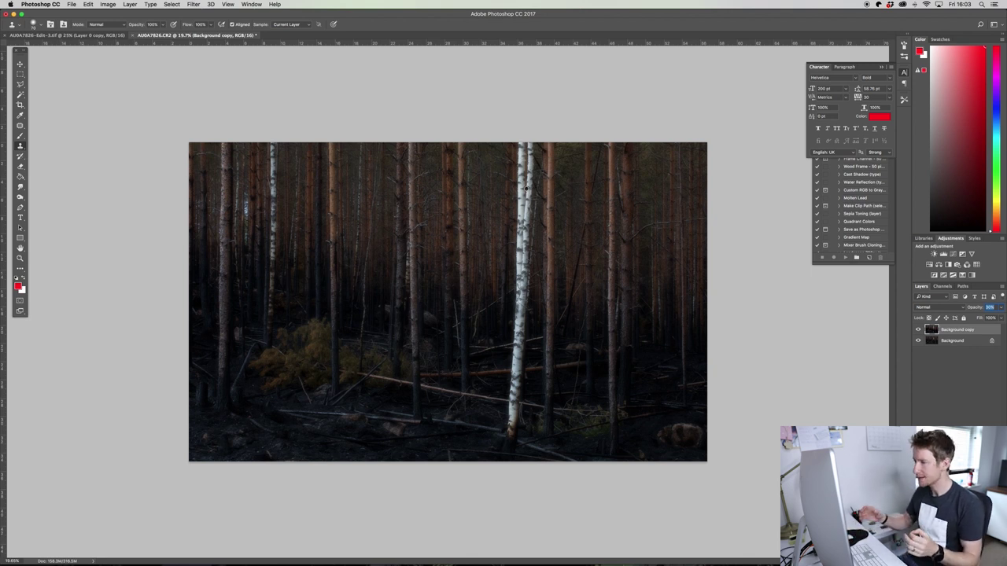
# Step: Add a layer mask to the Background copy and paint black at 50% brush opacity over the lassoed white birch trunk
pyautogui.press('l')
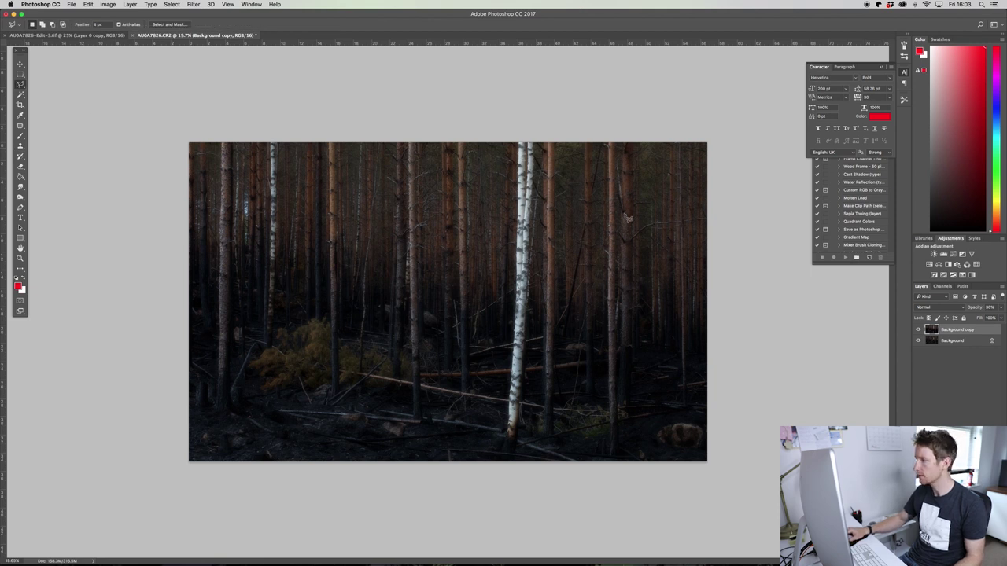
pyautogui.click(943, 555)
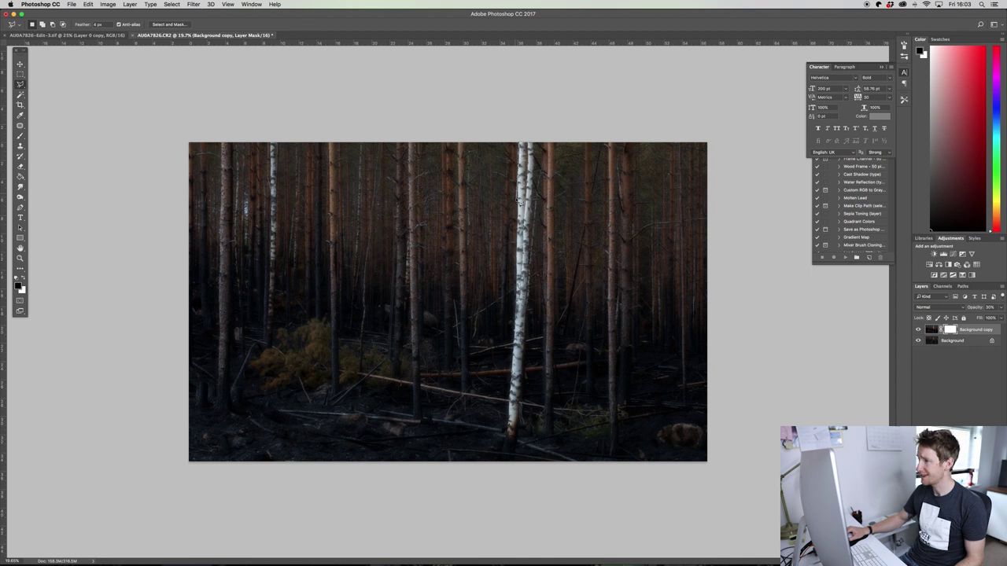
pyautogui.press('b')
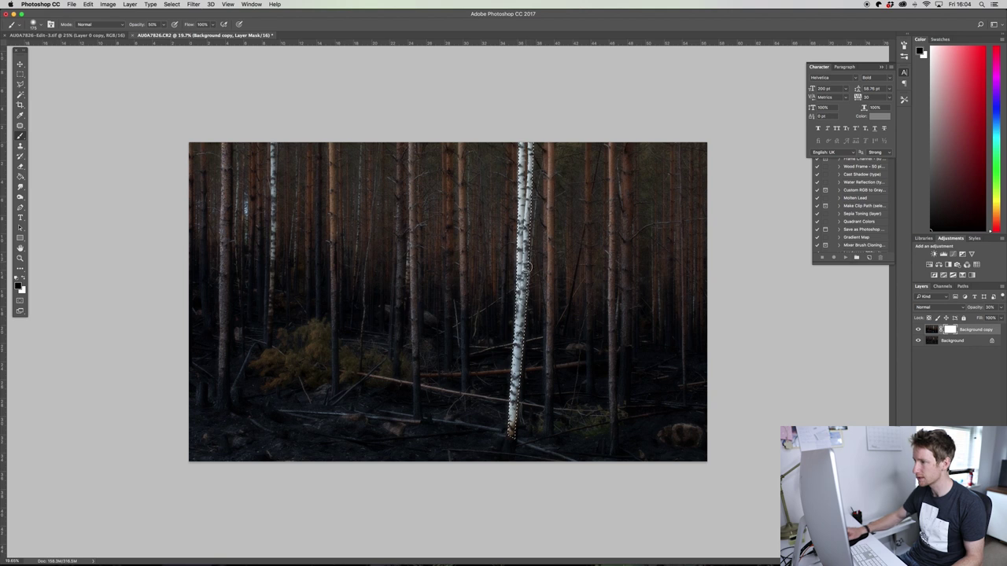
pyautogui.press('super+d')
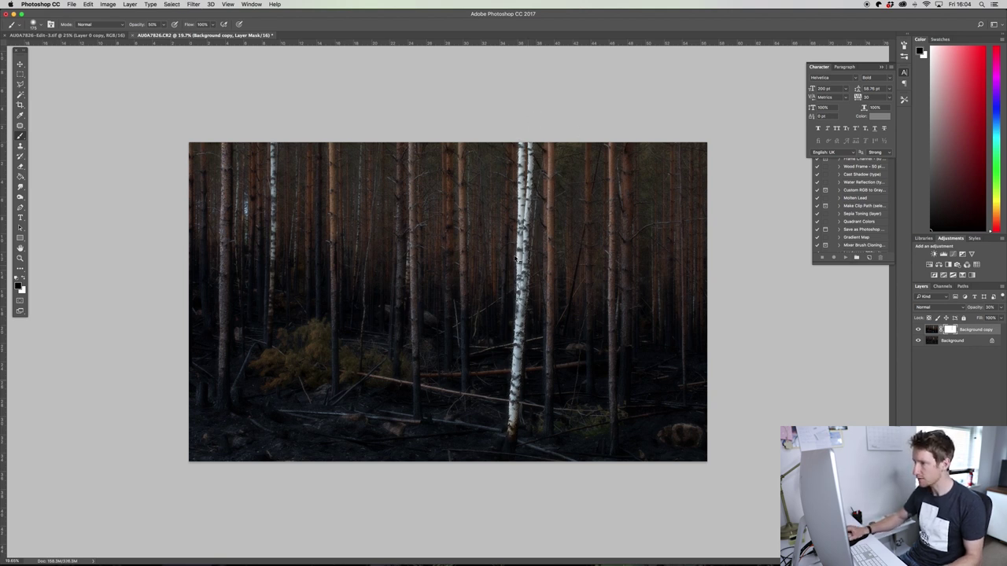
pyautogui.press('super+equal')
pyautogui.press('super+equal')
pyautogui.press('super+equal')
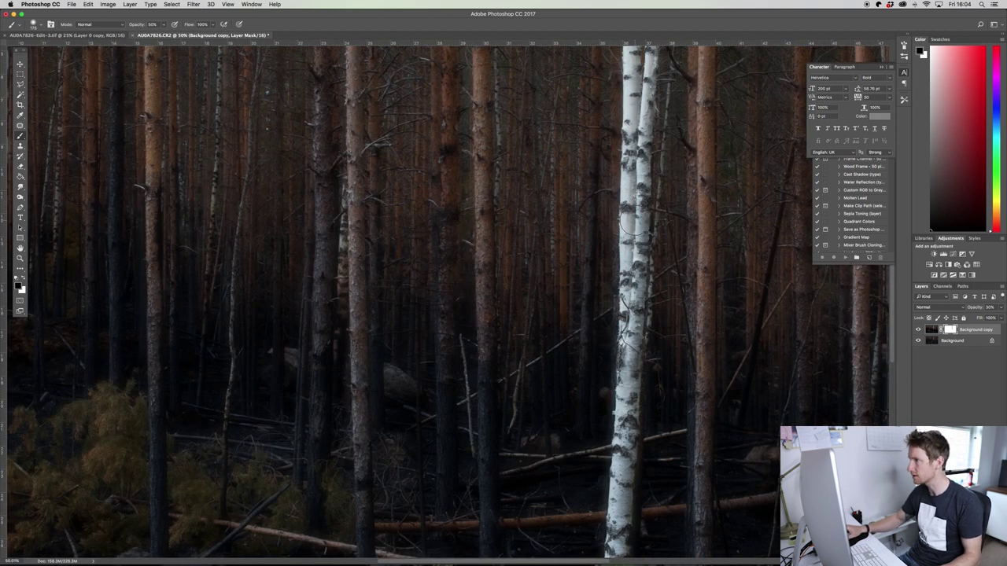
pyautogui.press('super+0')
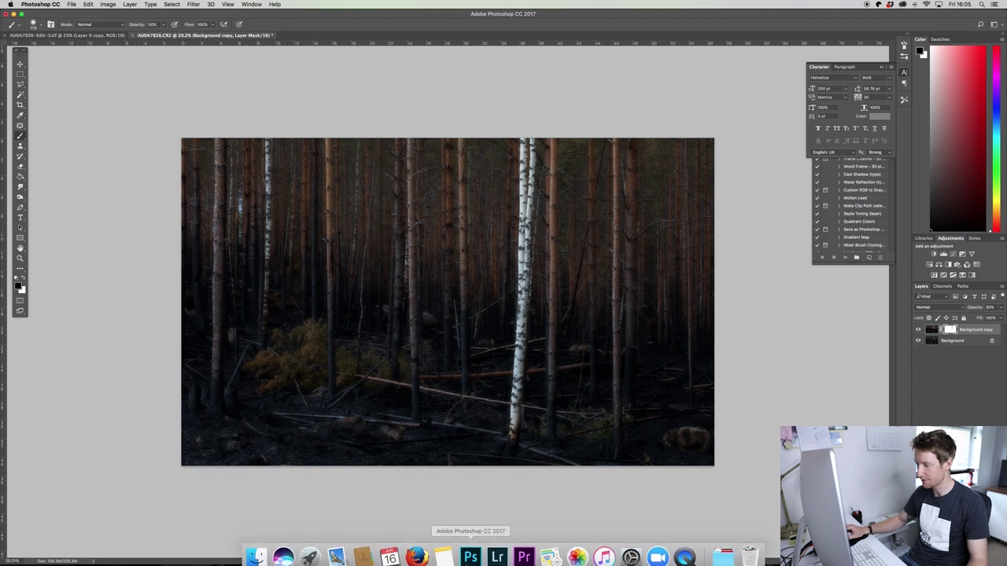
# Step: Switch to Lightroom, reset the develop settings of AU0A7826.CR2 Copy 1, and compare it with the edited TIFF
pyautogui.click(496, 550)
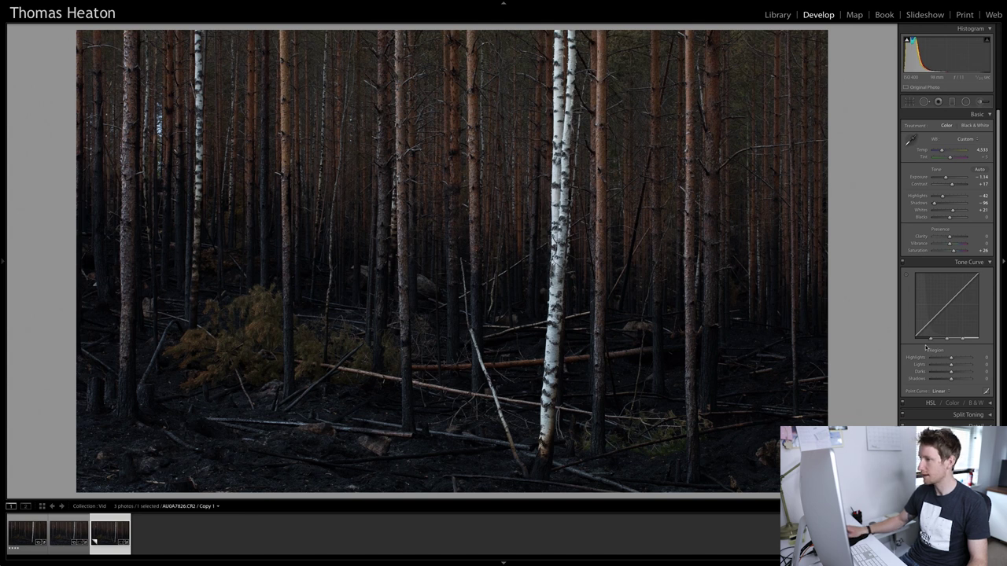
pyautogui.press('super+shift+r')
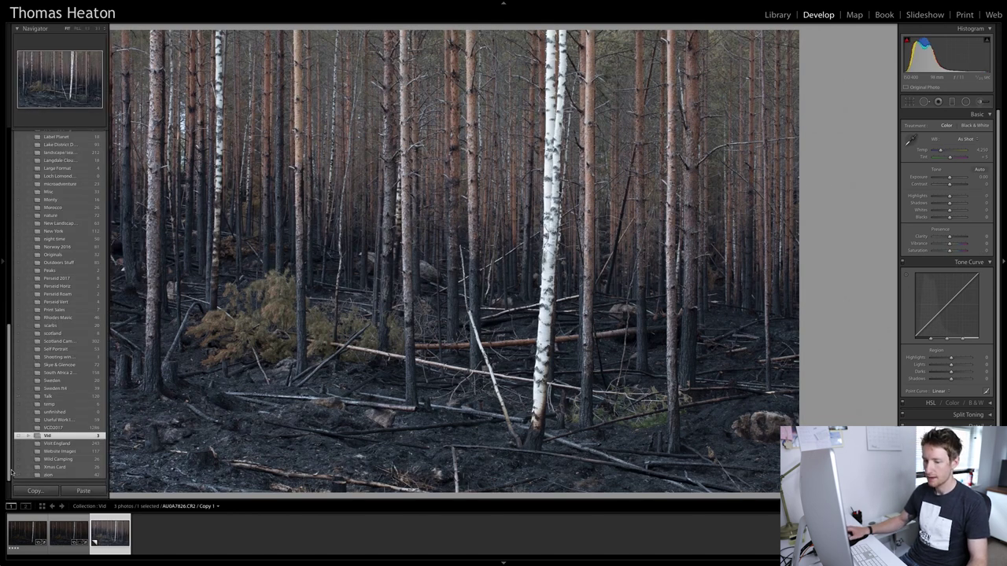
pyautogui.click(22, 534)
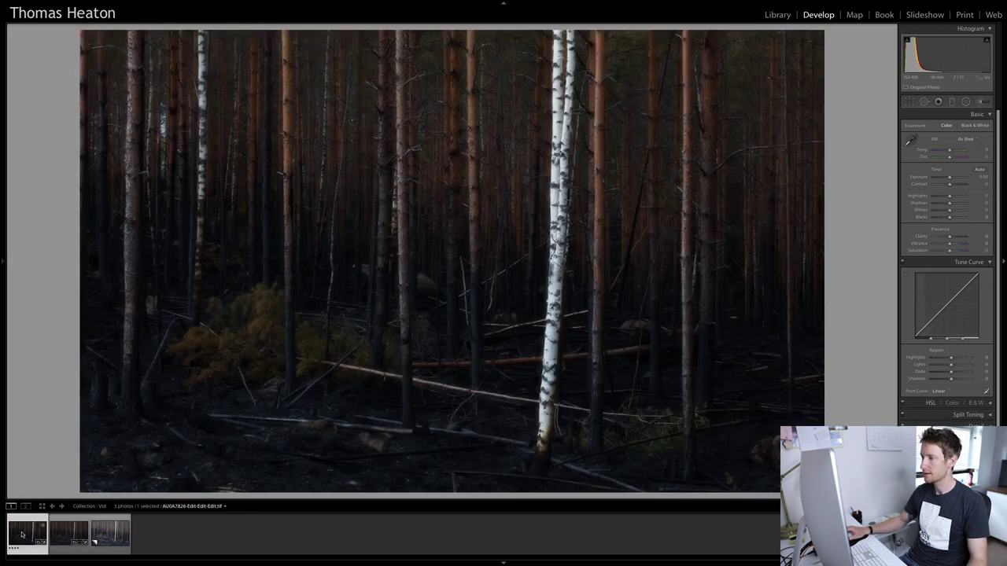
pyautogui.click(98, 530)
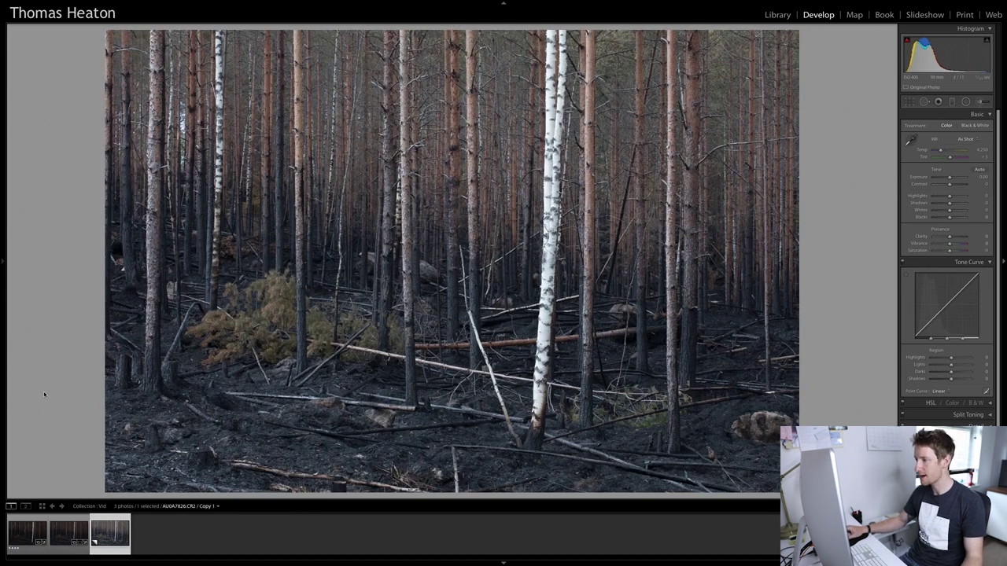